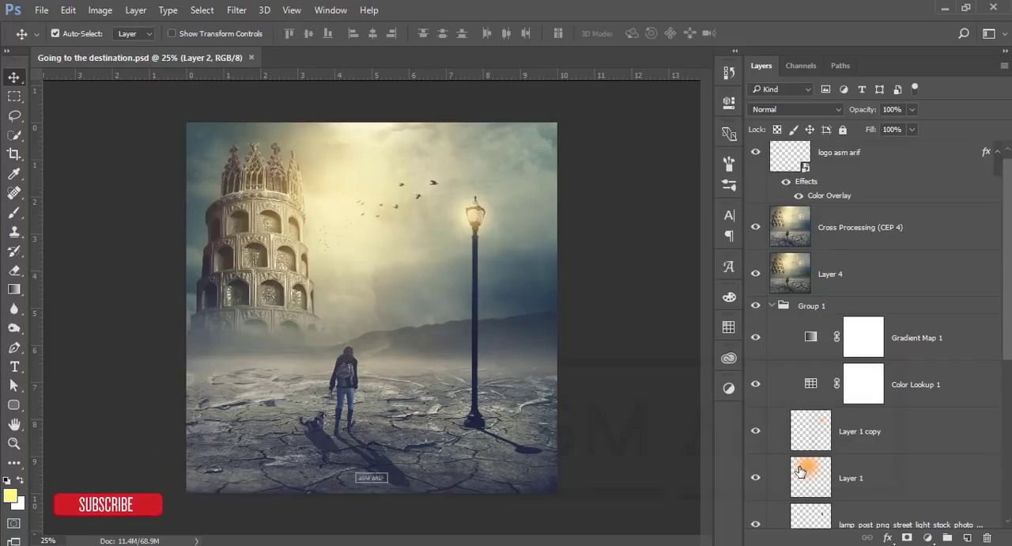
Step: Look over the finished composite's layers and close the Going to the destination.psd document
left_click(801, 469)
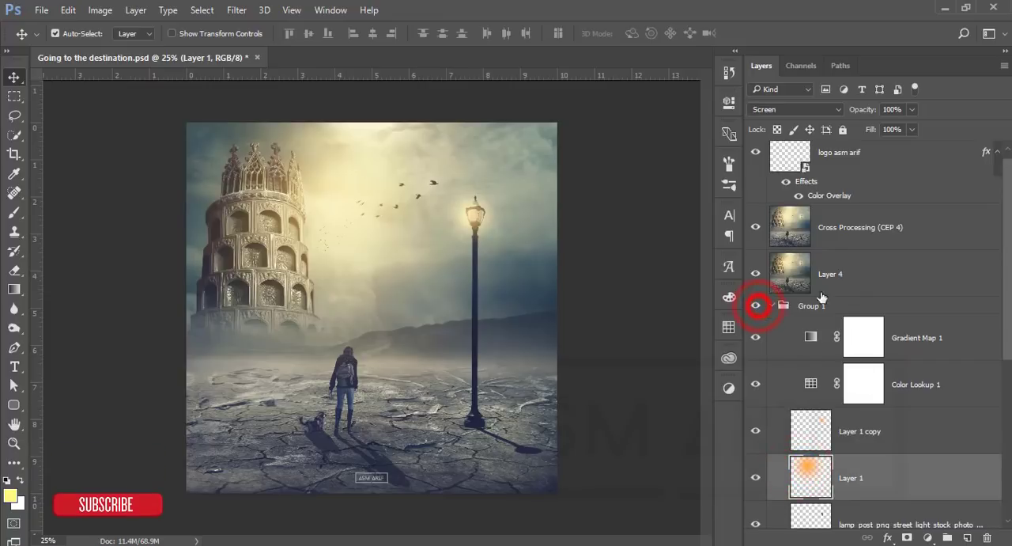
left_click(858, 279)
scroll(870, 276, "down", 3)
scroll(820, 459, "up", 3)
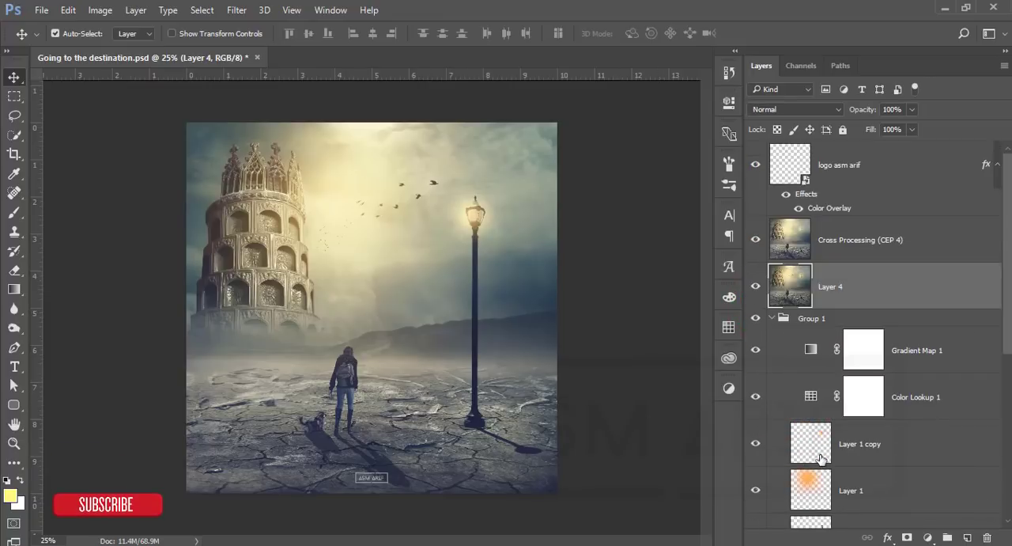
left_click(257, 57)
left_click(525, 224)
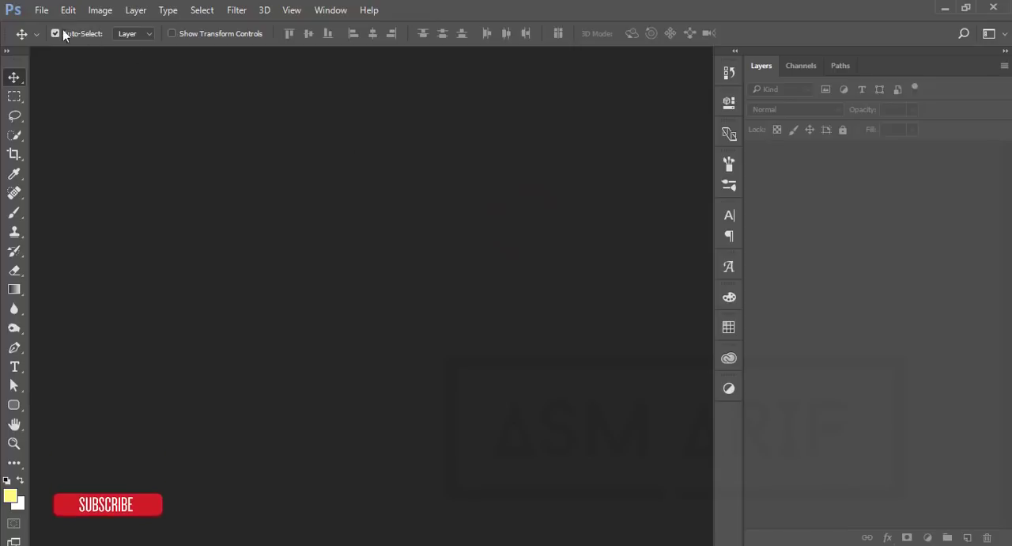
Step: Create a new 2000 x 2000 px document at 300 pixels/inch in RGB Color with a white background
left_click(42, 11)
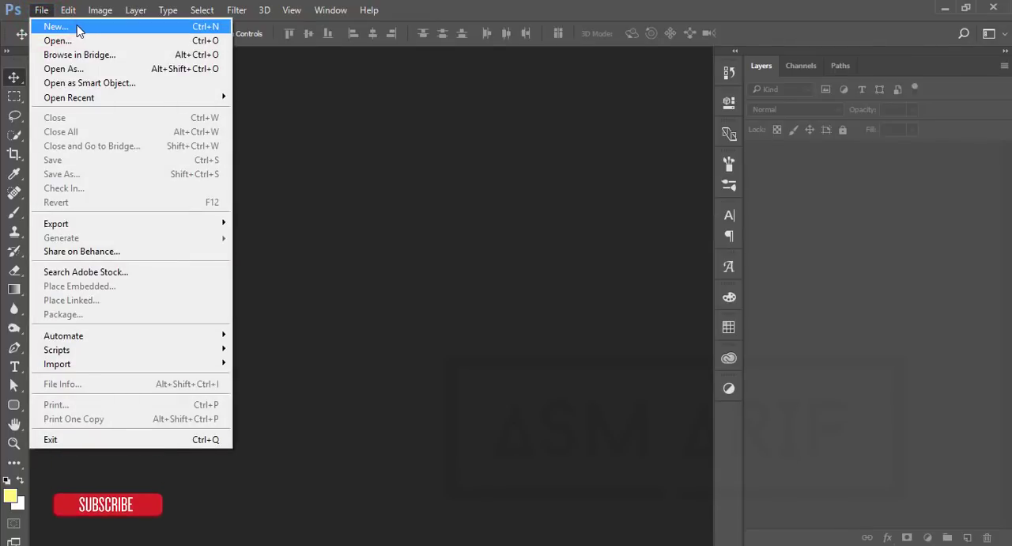
left_click(77, 27)
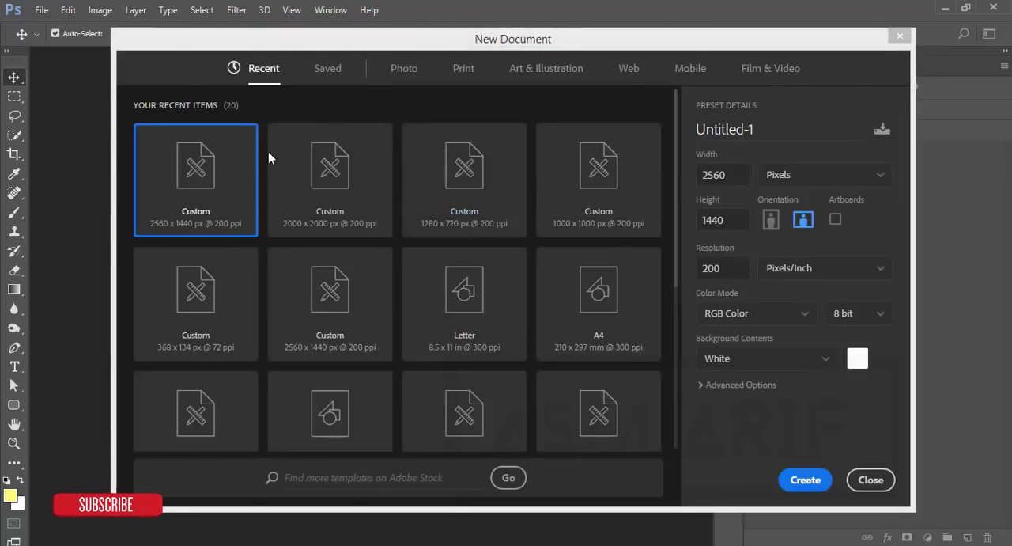
left_click(319, 197)
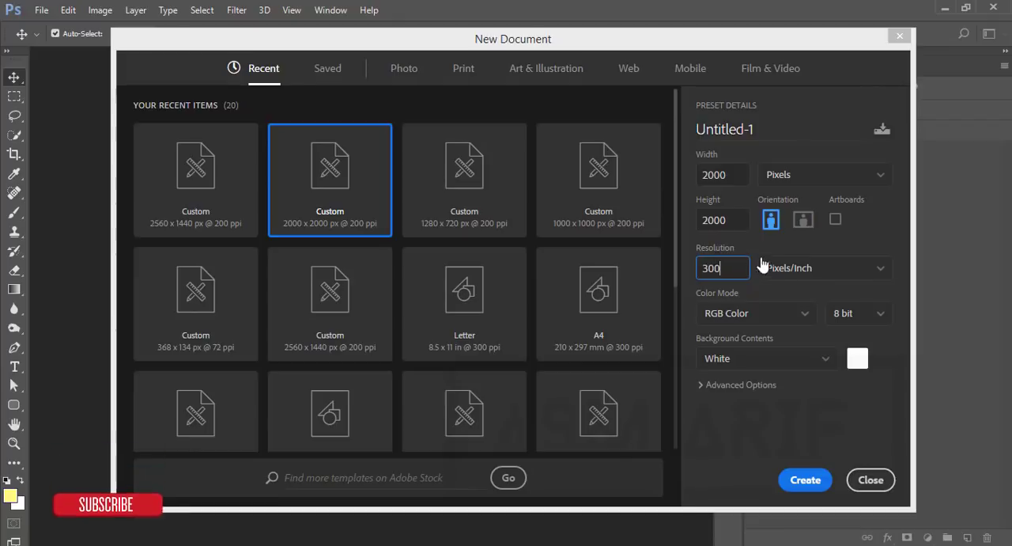
left_click(819, 480)
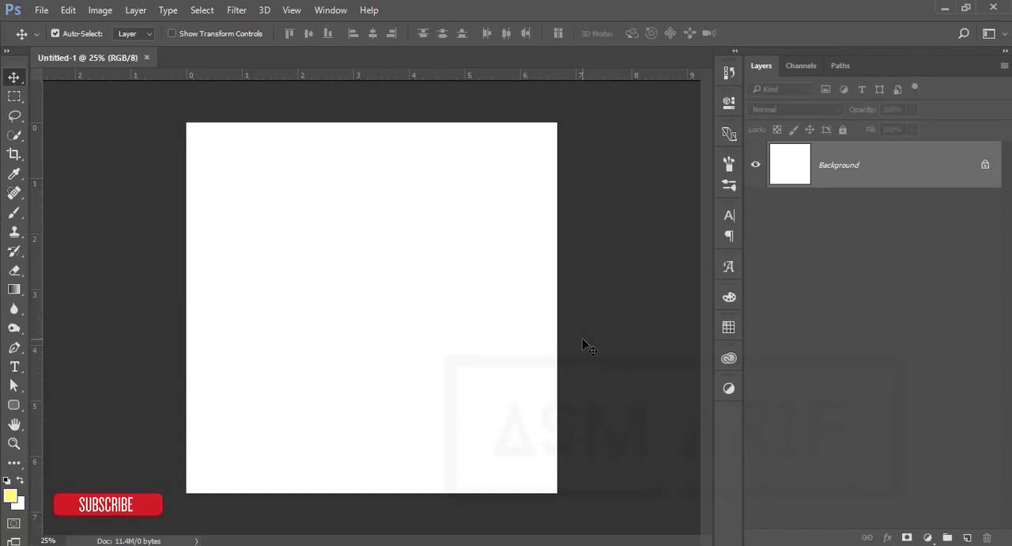
Step: Place the desert image premade_bg_desertland_by_e_dinaphotoart_d7oasar.jpg as an embedded layer filling the canvas
left_click(41, 10)
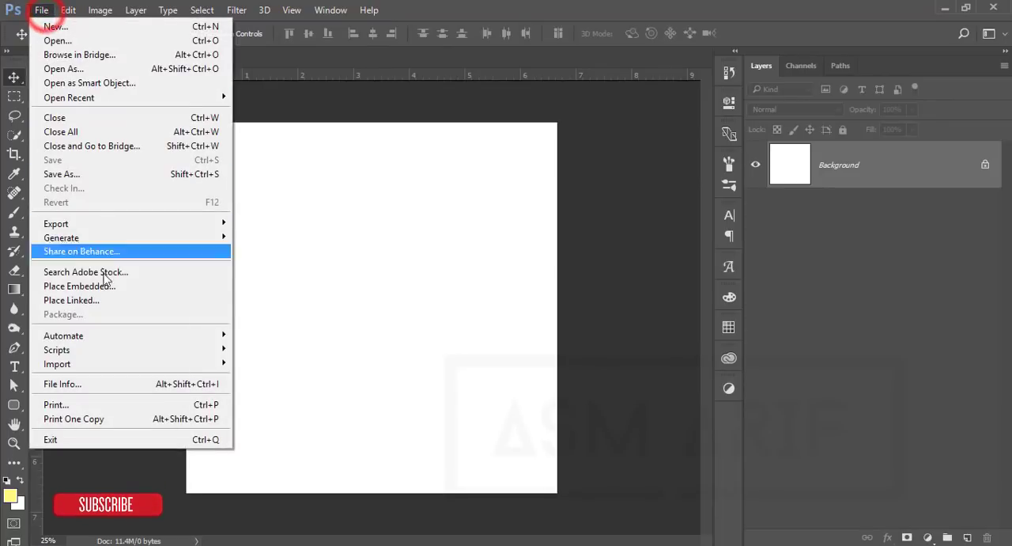
left_click(104, 286)
left_click(402, 445)
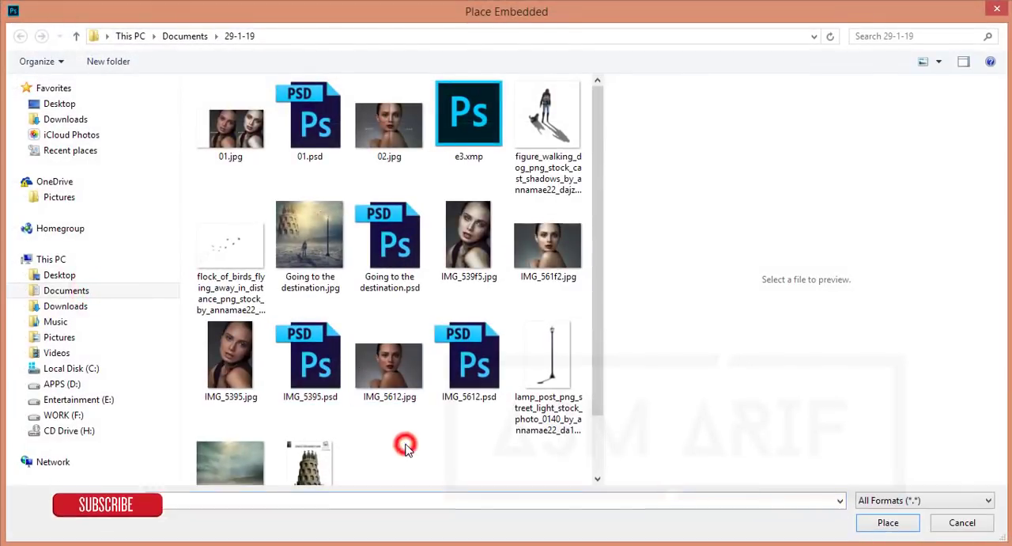
scroll(402, 445, "down", 1)
left_click(250, 414)
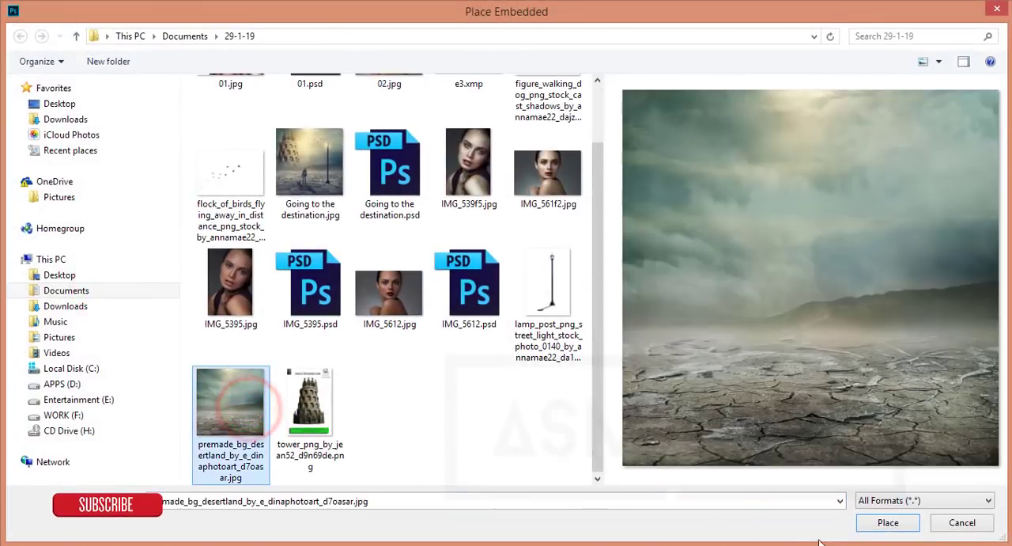
left_click(888, 522)
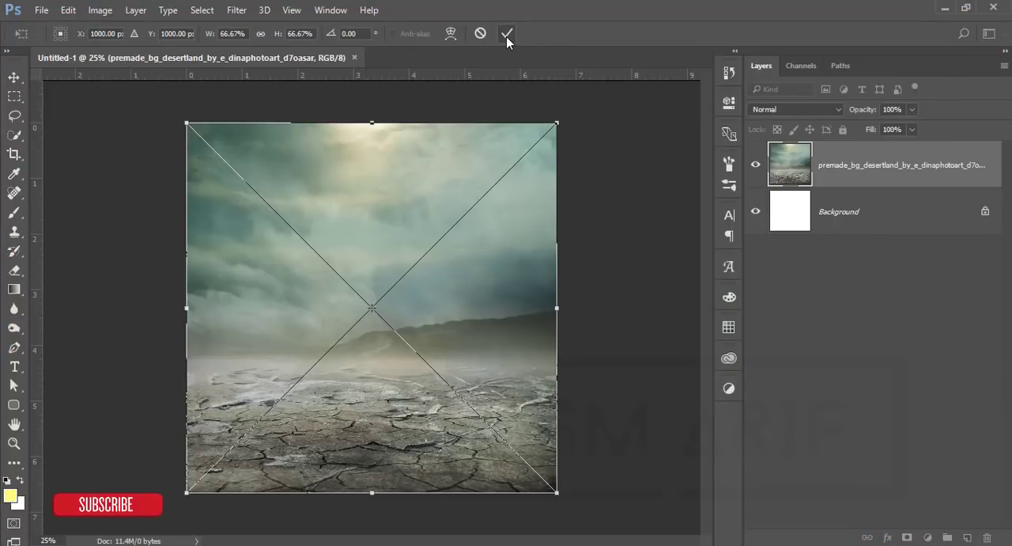
left_click(506, 34)
Step: Rasterize the placed desert layer and rename it bg
right_click(884, 176)
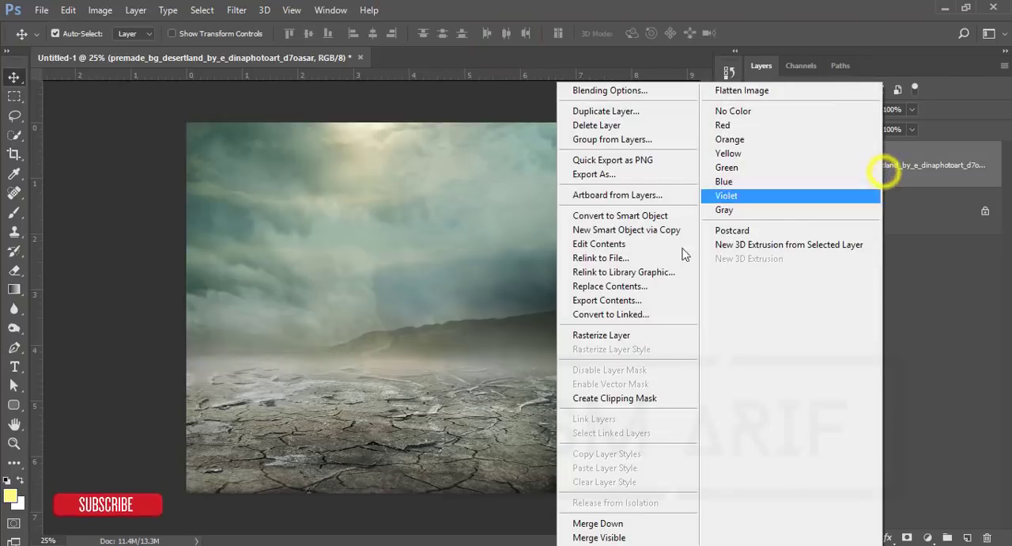
left_click(632, 338)
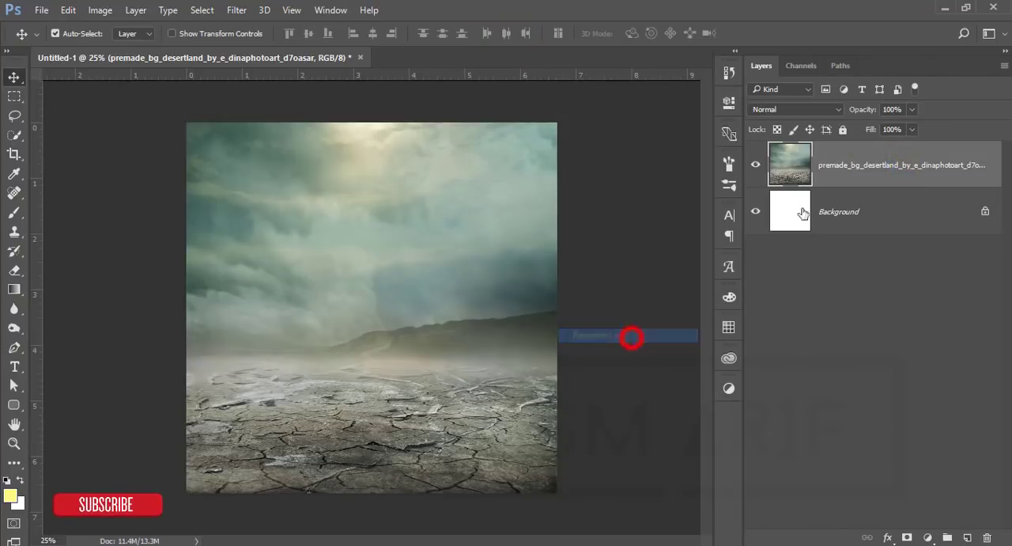
double_click(857, 170)
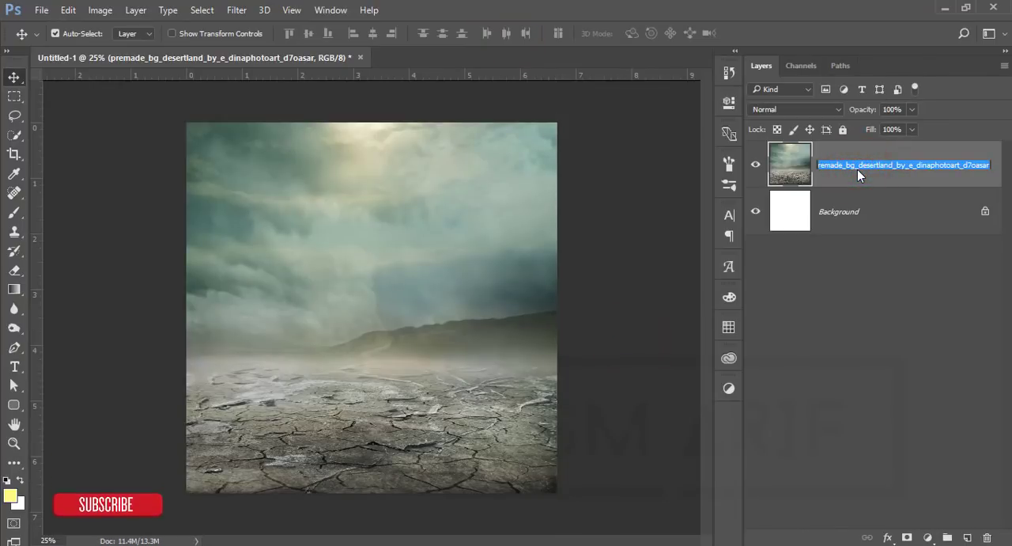
type("bg")
key("Return")
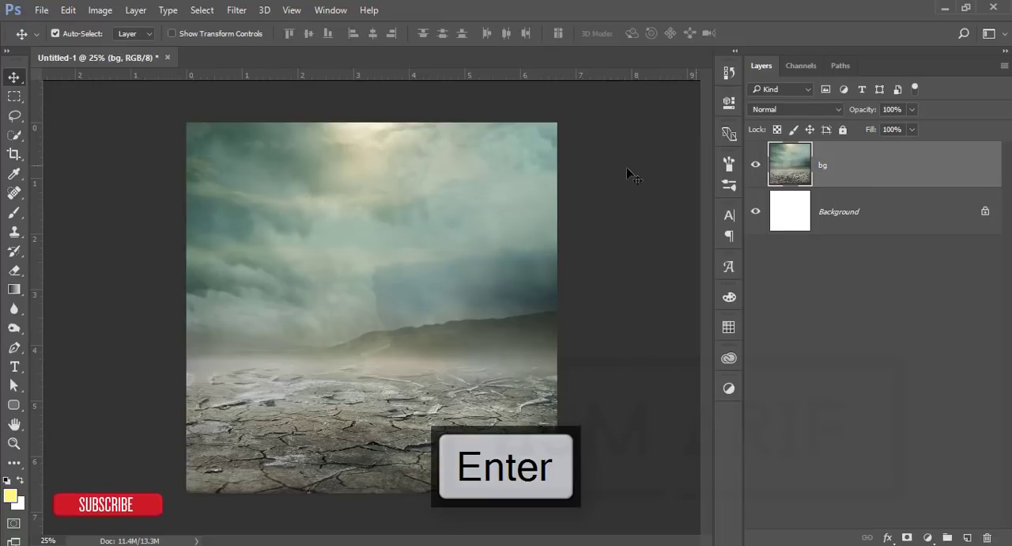
Step: Place tower_png_by_jean52_d9n69de.png as an embedded layer above the bg layer at its default size
left_click(41, 10)
left_click(72, 289)
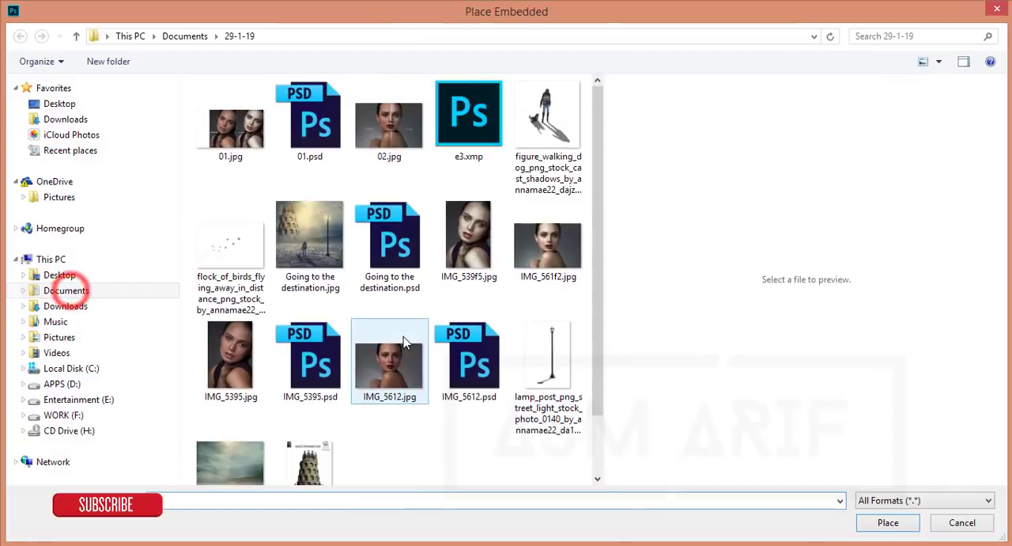
scroll(402, 425, "down", 2)
left_click(321, 399)
double_click(321, 400)
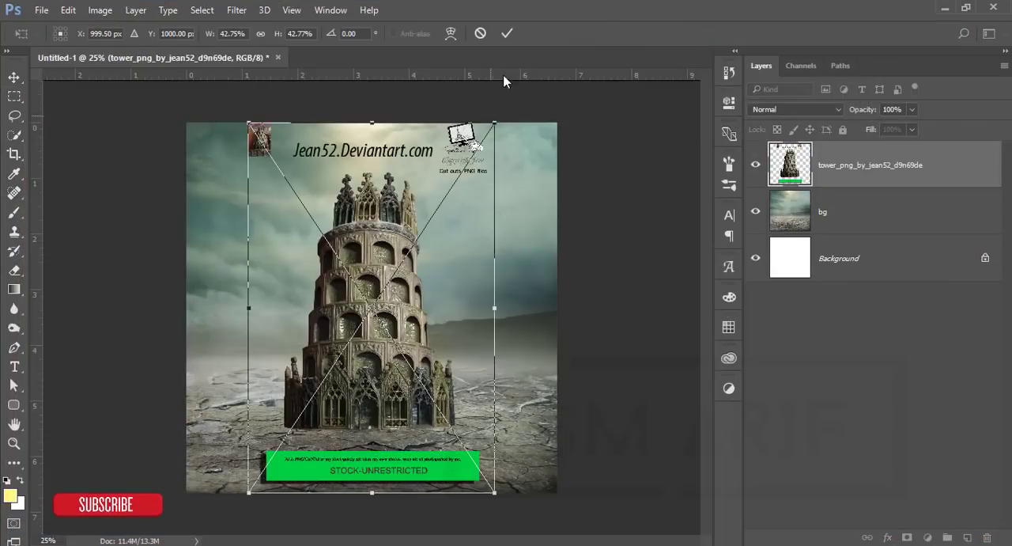
left_click(505, 38)
Step: Rasterize the tower layer and delete the credit text, thumbnail and logo above the tower using rectangular selections
scroll(401, 193, "up", 4)
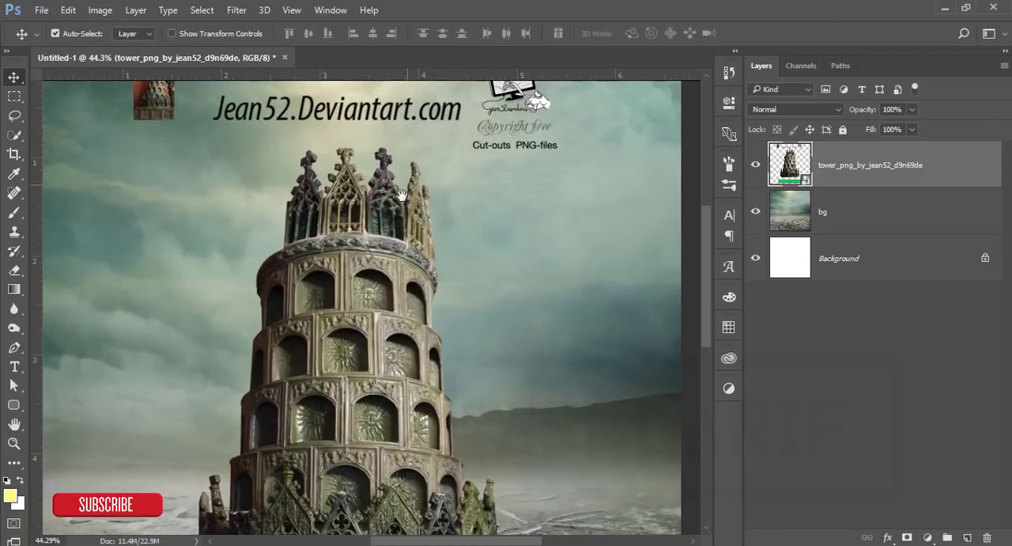
left_click_drag(402, 193, 389, 285)
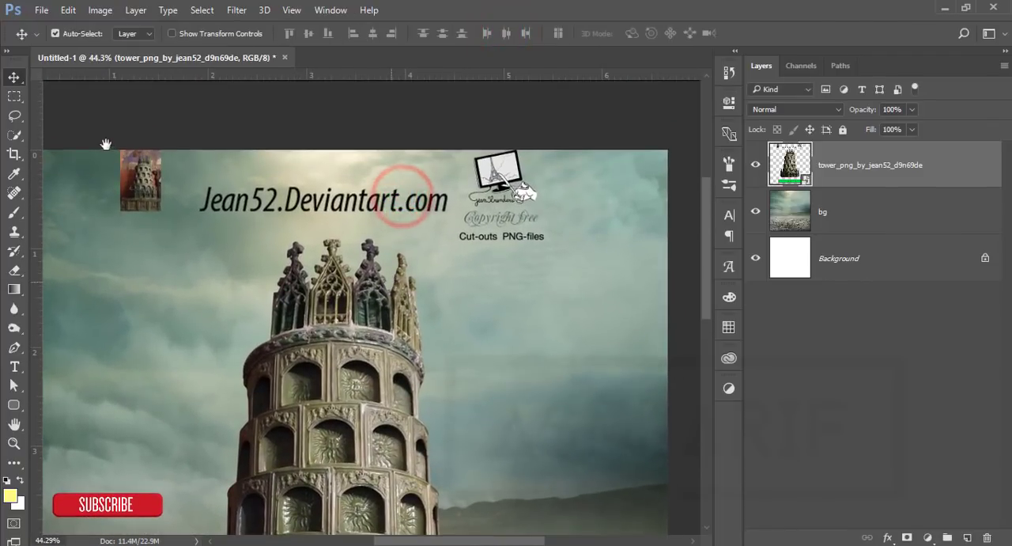
left_click_drag(11, 95, 573, 227)
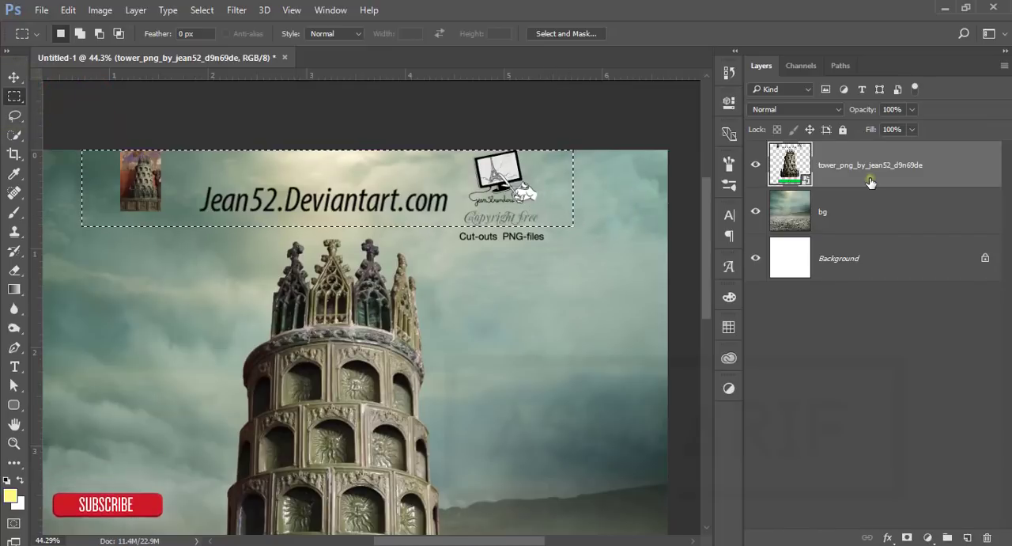
right_click(869, 176)
left_click(633, 337)
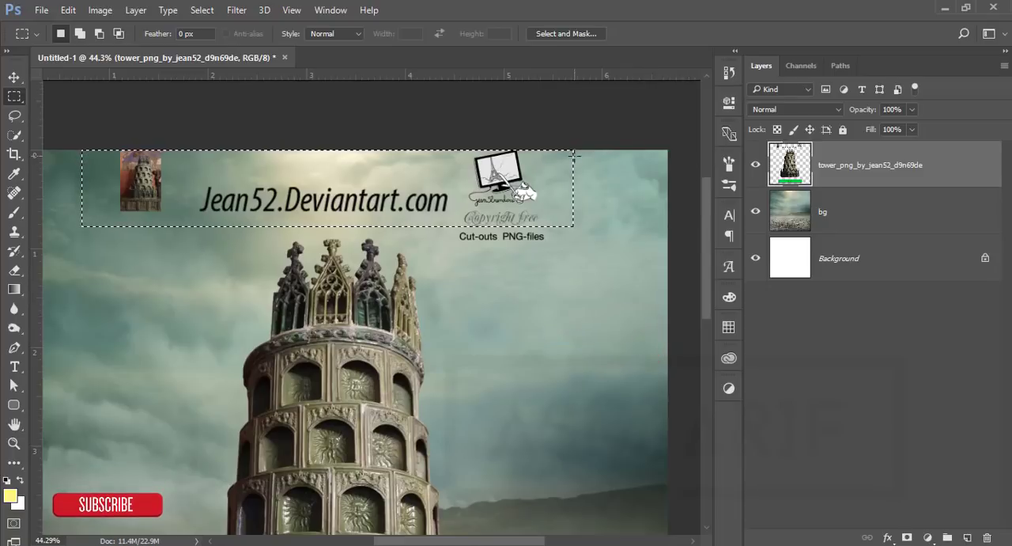
key("Delete")
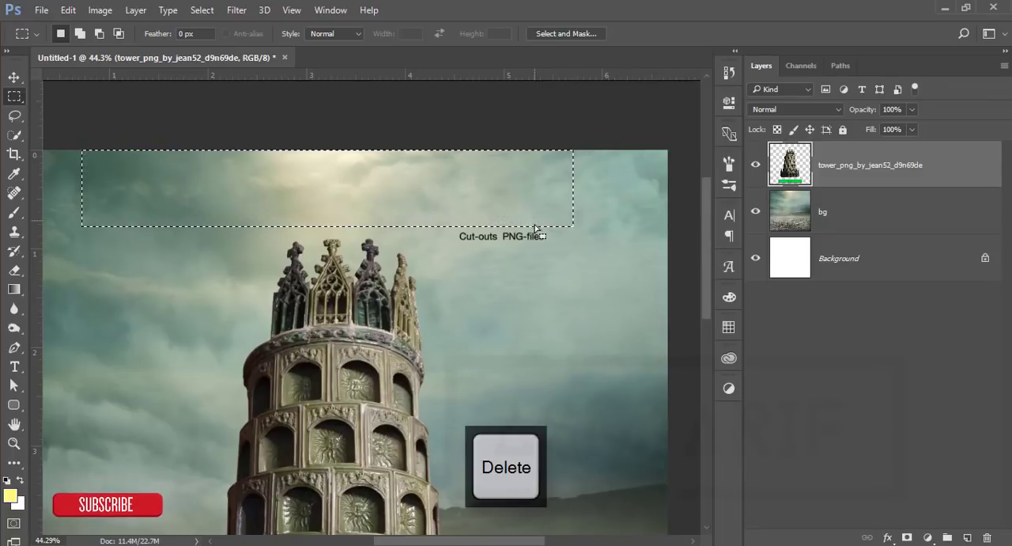
mouse_move(450, 219)
left_mouse_down()
mouse_move(536, 255)
mouse_move(574, 258)
left_mouse_up()
key("Delete")
scroll(572, 264, "down", 3)
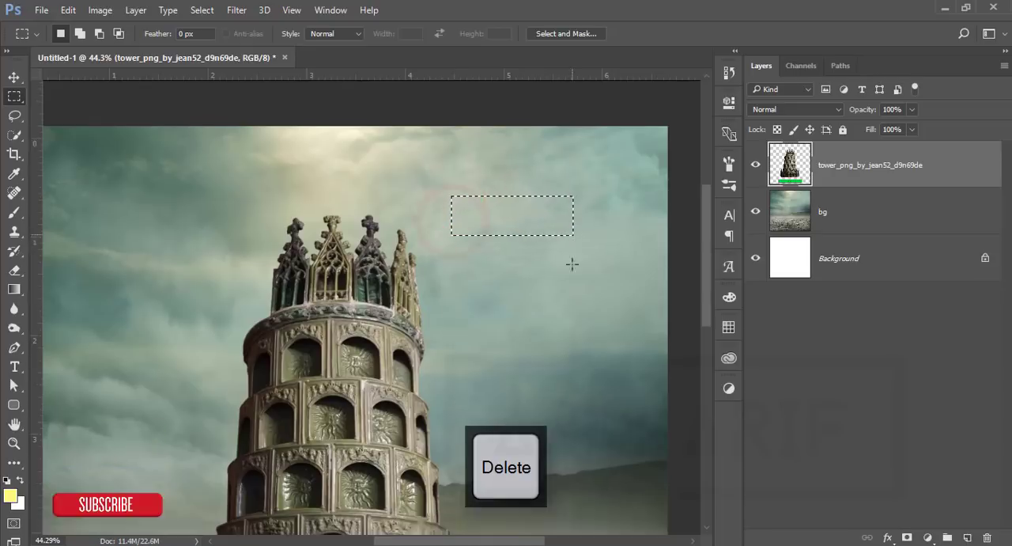
Step: Delete the green STOCK-UNRESTRICTED banner below the tower with a rectangular selection and deselect
scroll(541, 349, "down", 12)
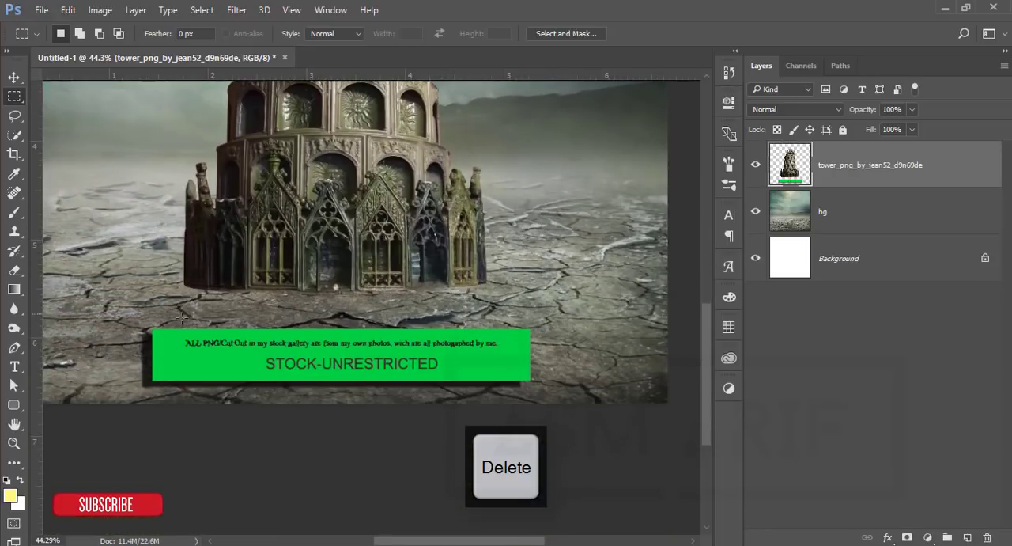
left_click_drag(122, 318, 559, 403)
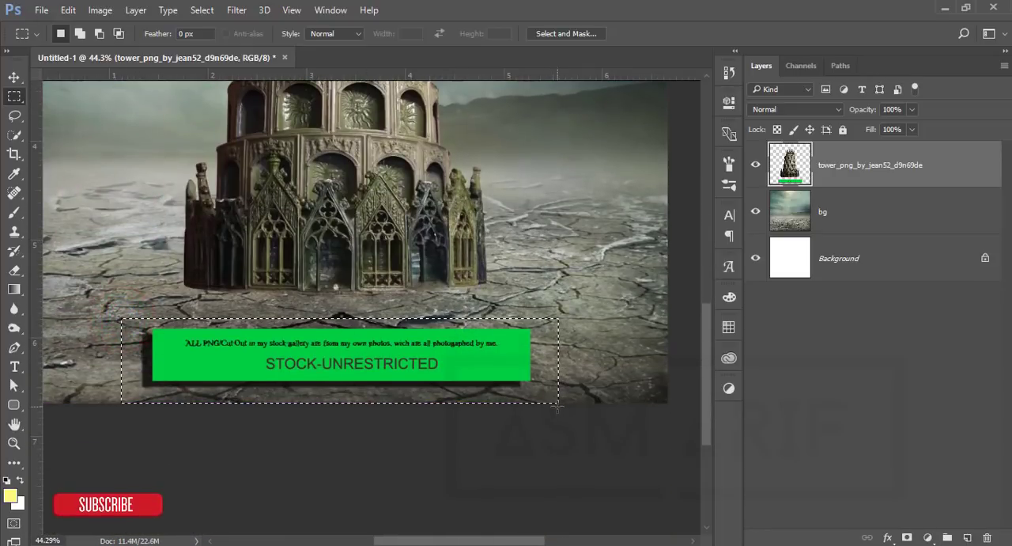
key("Delete")
key("ctrl+d")
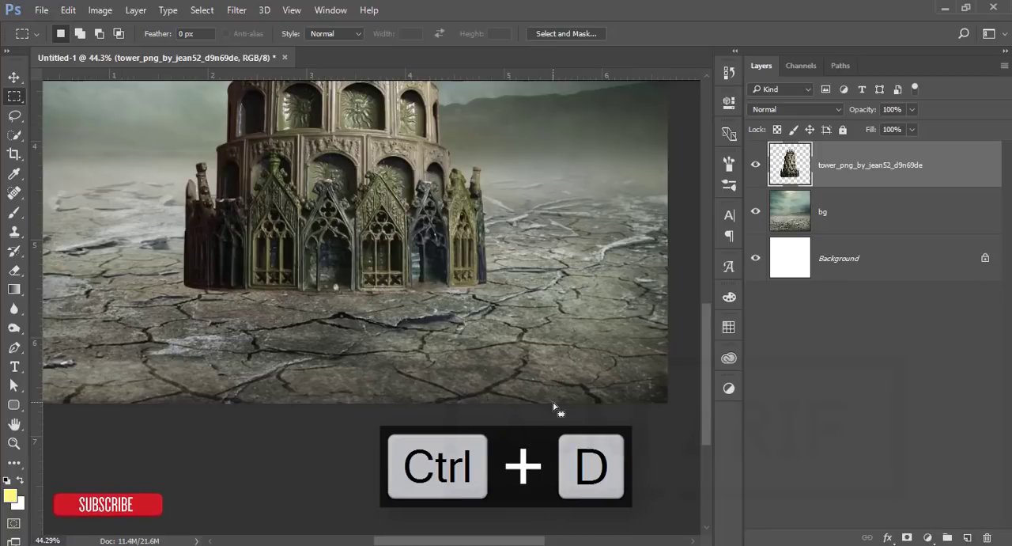
Step: Move the tower to the canvas's left edge and scale it to about 104%, shifting it slightly down
scroll(556, 409, "down", 3)
left_click(15, 78)
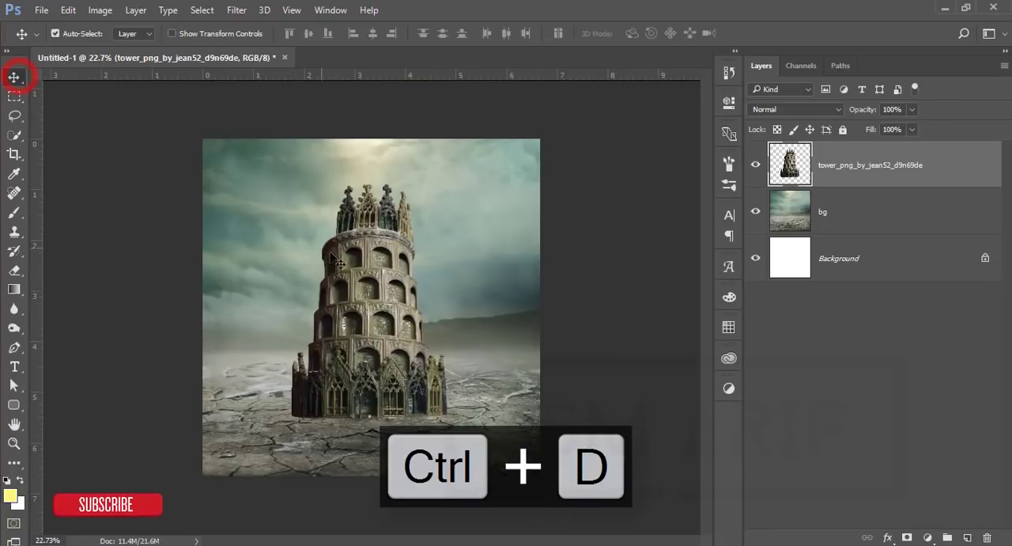
left_click_drag(369, 262, 279, 248)
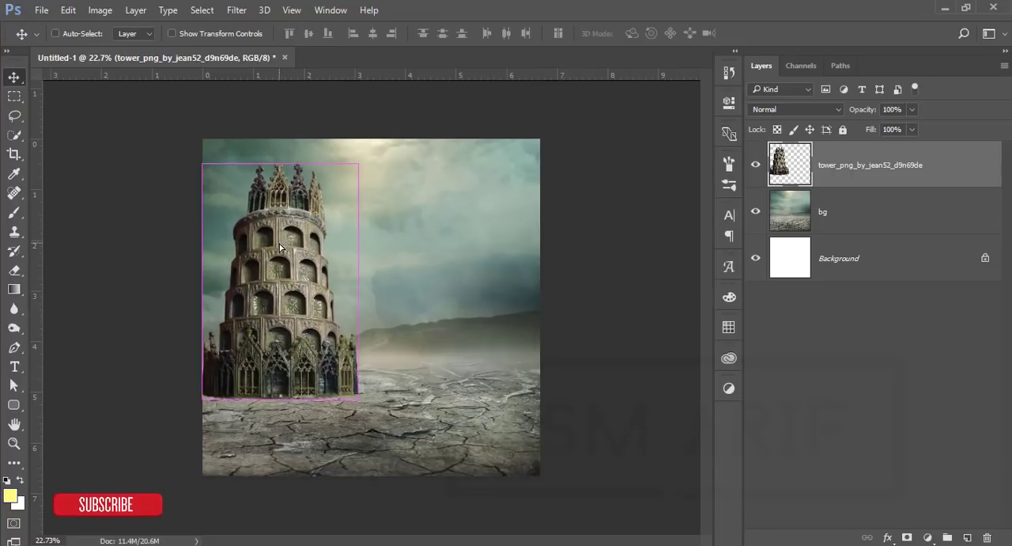
key("ctrl+t")
left_click_drag(359, 164, 369, 156)
left_click_drag(304, 271, 305, 288)
left_click(653, 35)
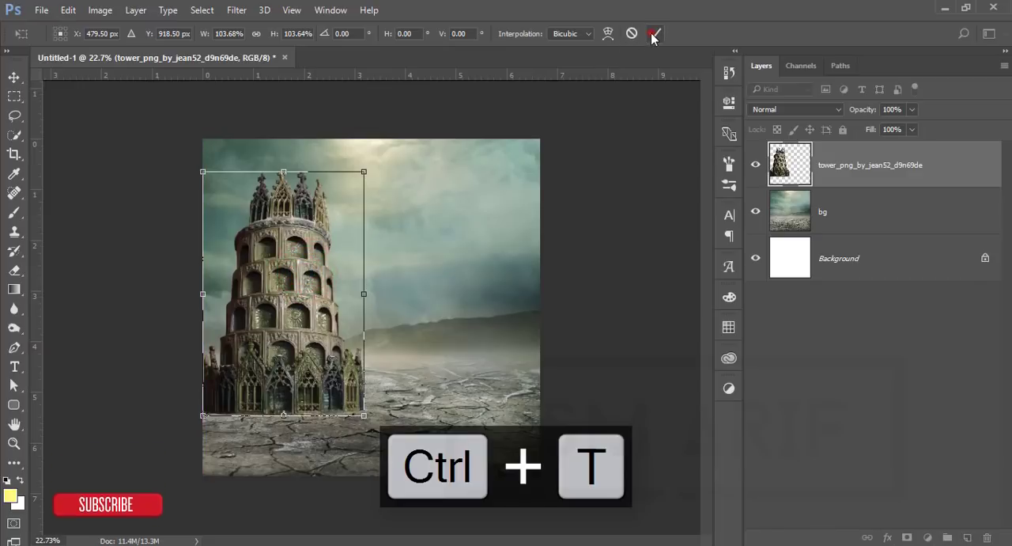
Step: Add a layer mask to the tower layer and set the Gradient tool to a linear black-to-transparent gradient
left_click(907, 537)
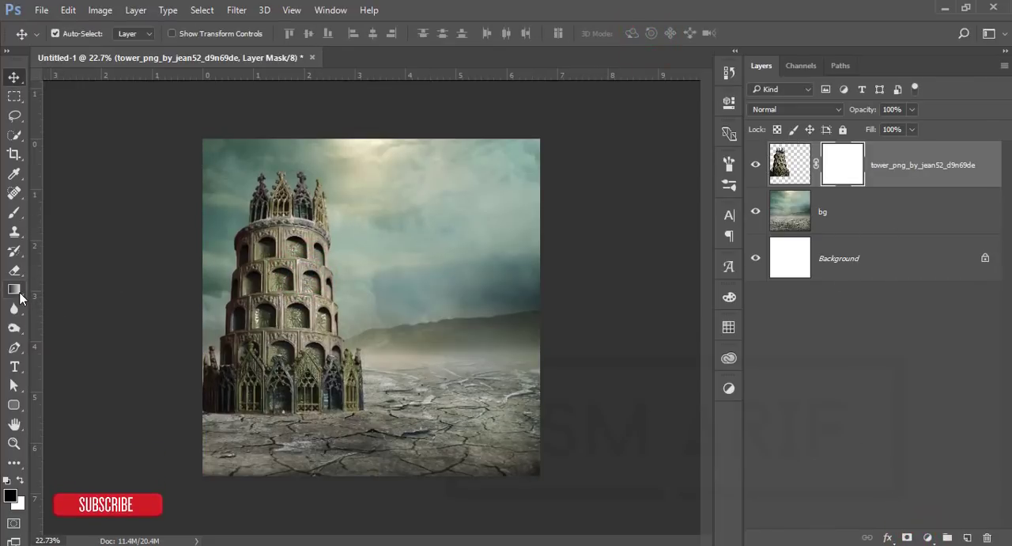
left_click_drag(14, 290, 90, 285)
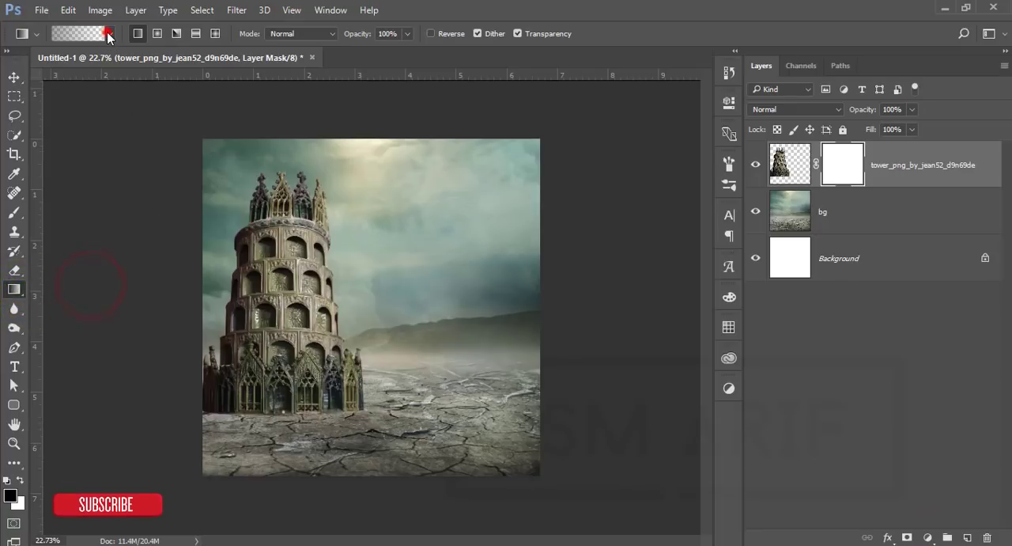
left_click(109, 34)
left_click(464, 10)
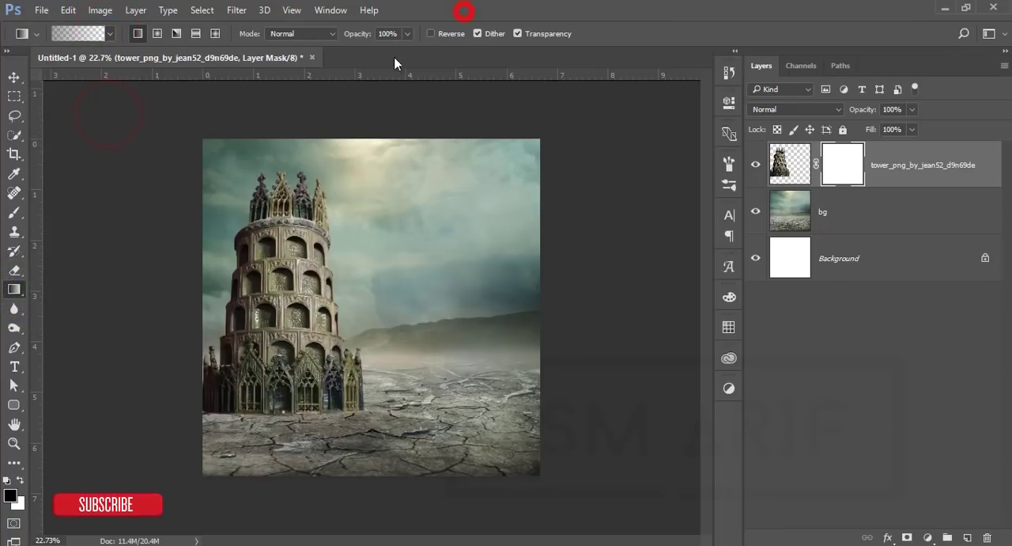
Step: Fade the tower's base into the ground fog with repeated short upward gradients on its layer mask, then deselect the layer
left_click_drag(294, 429, 303, 334)
mouse_move(303, 405)
left_mouse_down()
mouse_move(300, 328)
mouse_move(283, 336)
mouse_move(301, 318)
left_mouse_up()
left_click_drag(302, 381, 304, 324)
left_click_drag(271, 382, 272, 326)
left_click_drag(300, 348, 300, 306)
left_click_drag(310, 364, 309, 327)
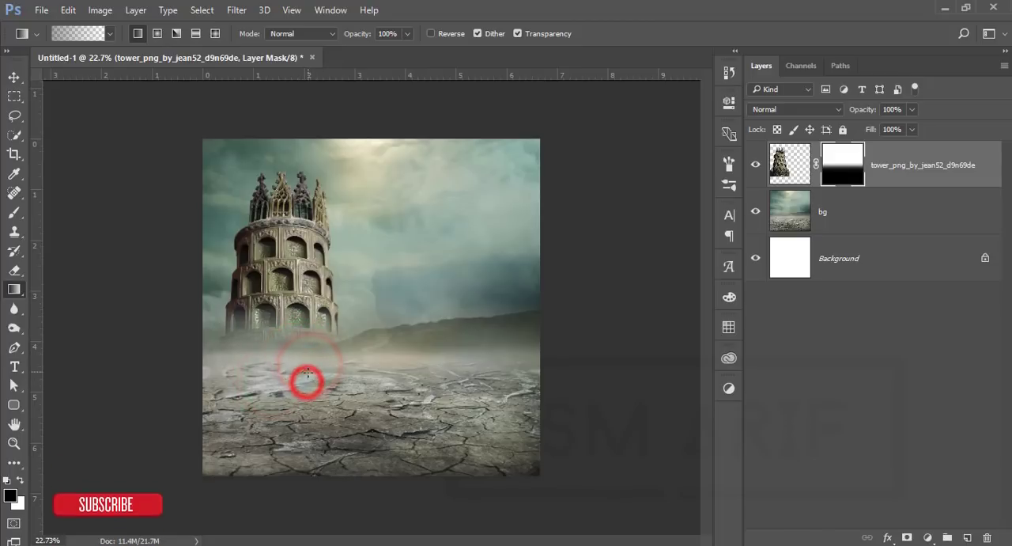
left_click_drag(310, 369, 310, 324)
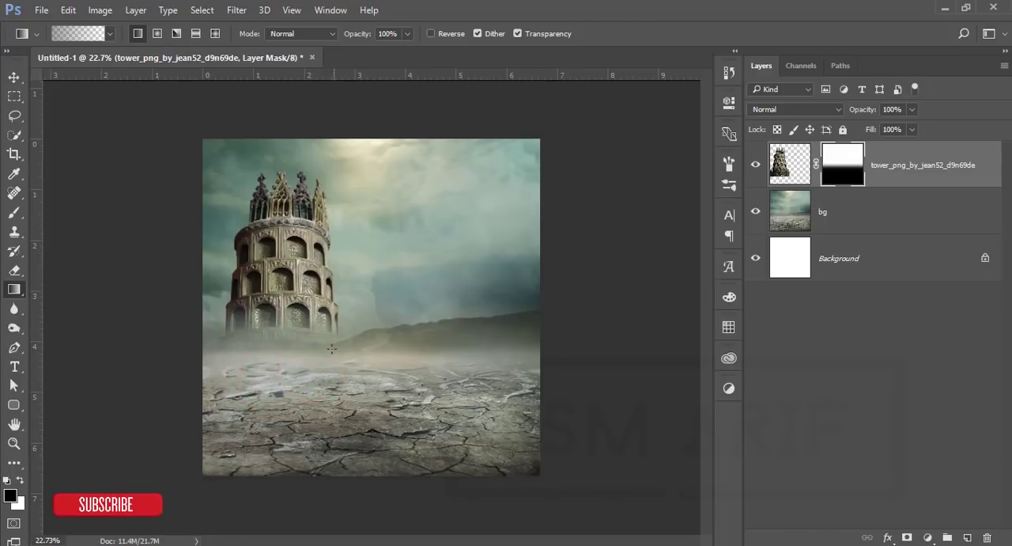
left_click(301, 353)
left_click_drag(309, 399, 309, 399)
left_click(11, 76)
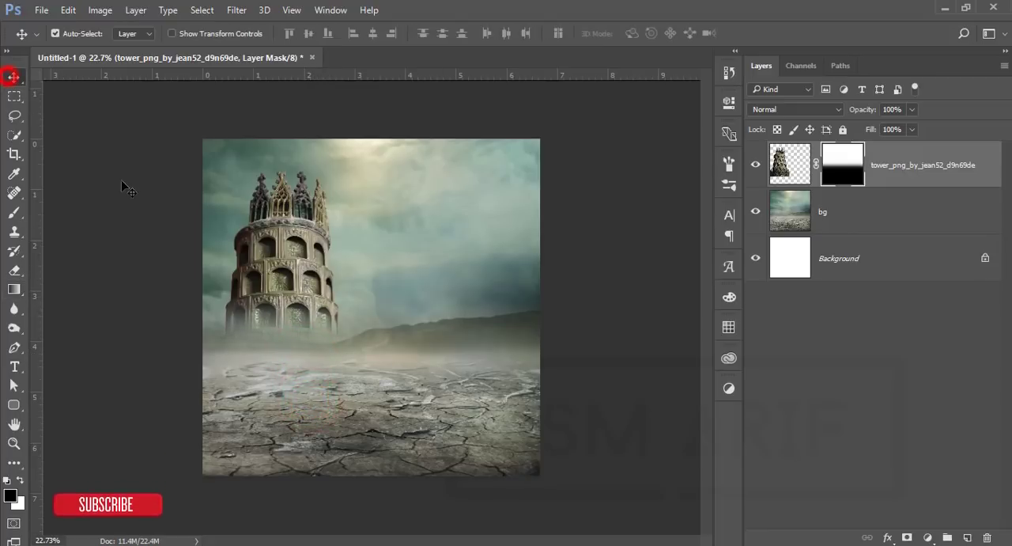
left_click(122, 183)
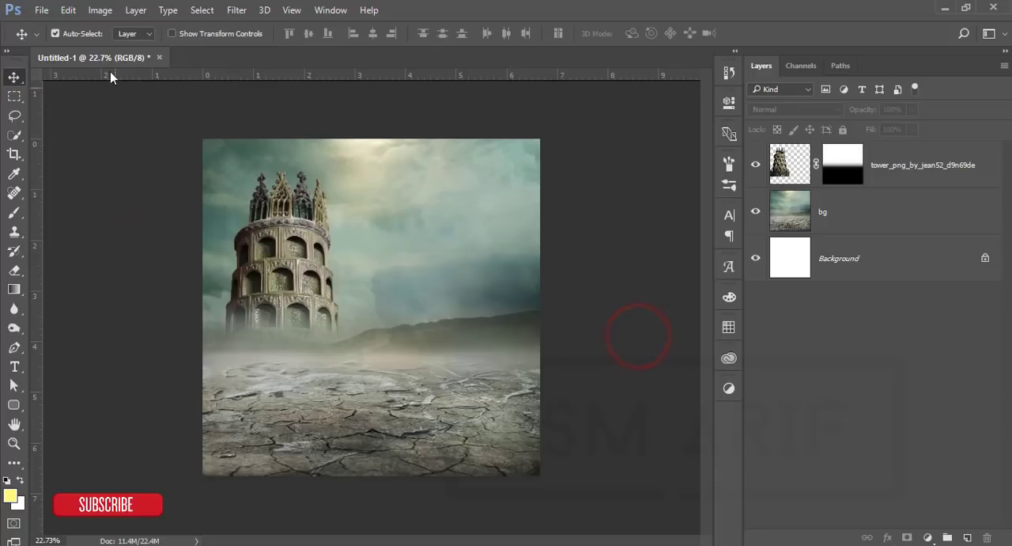
Step: Place the figure_walking_dog stock PNG as an embedded image in the composite
left_click(39, 10)
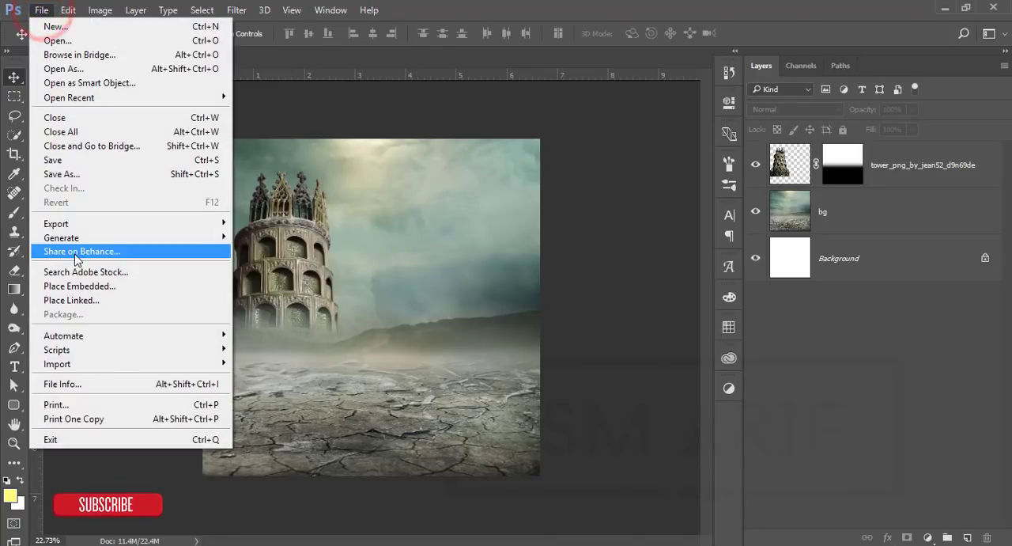
left_click(118, 288)
left_click_drag(595, 227, 596, 215)
left_click(567, 143)
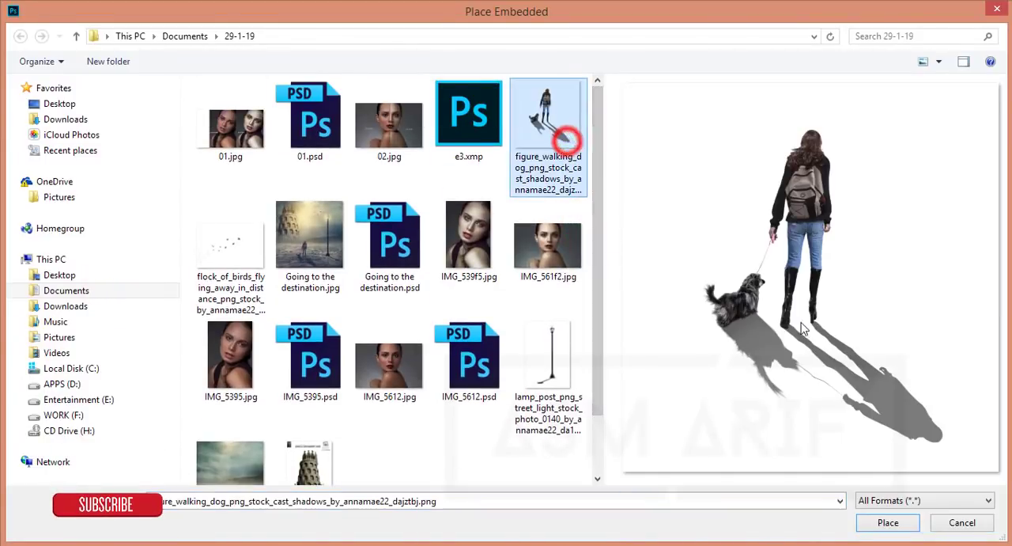
left_click(891, 525)
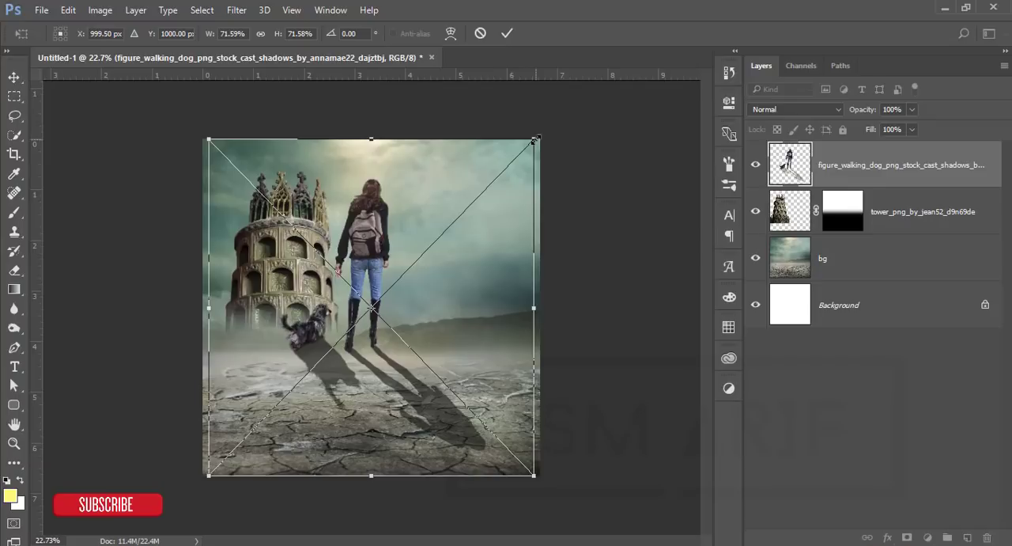
Step: Scale the walking figure to about 33.5%, position it on the cracked ground below the tower, and rasterize its layer
left_click_drag(534, 140, 402, 335)
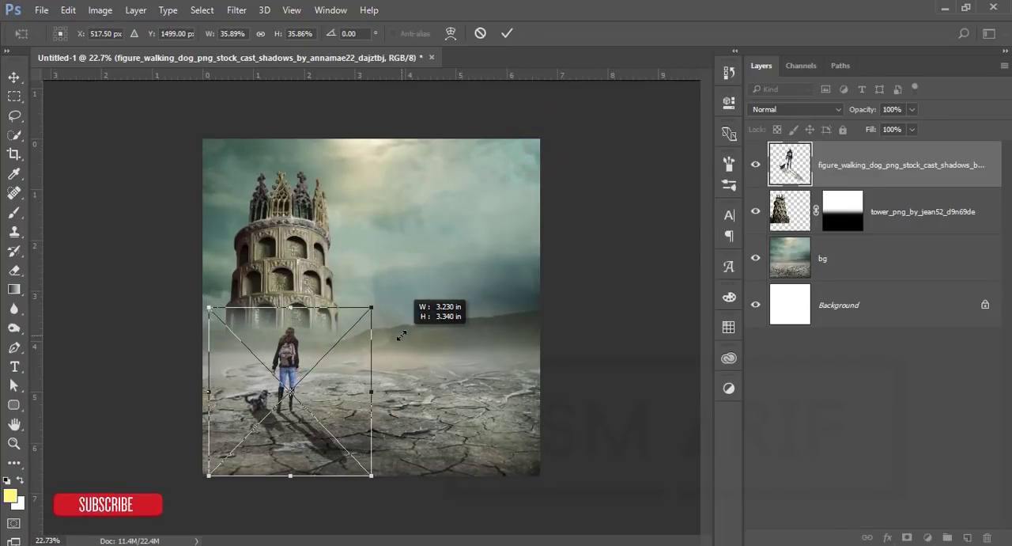
mouse_move(304, 372)
left_mouse_down()
mouse_move(329, 373)
mouse_move(291, 382)
left_mouse_up()
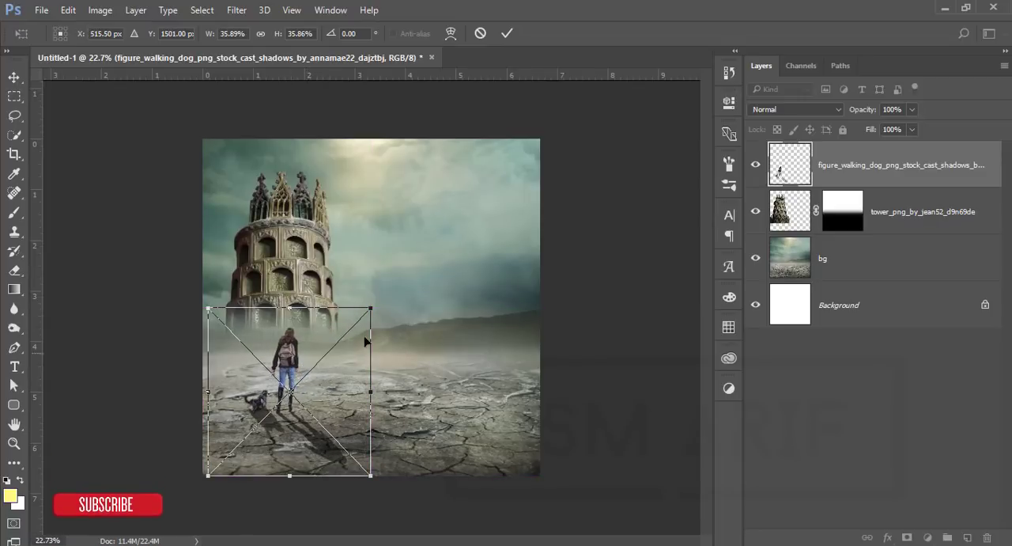
left_click_drag(374, 314, 363, 324)
left_click_drag(290, 365, 301, 392)
left_click(507, 34)
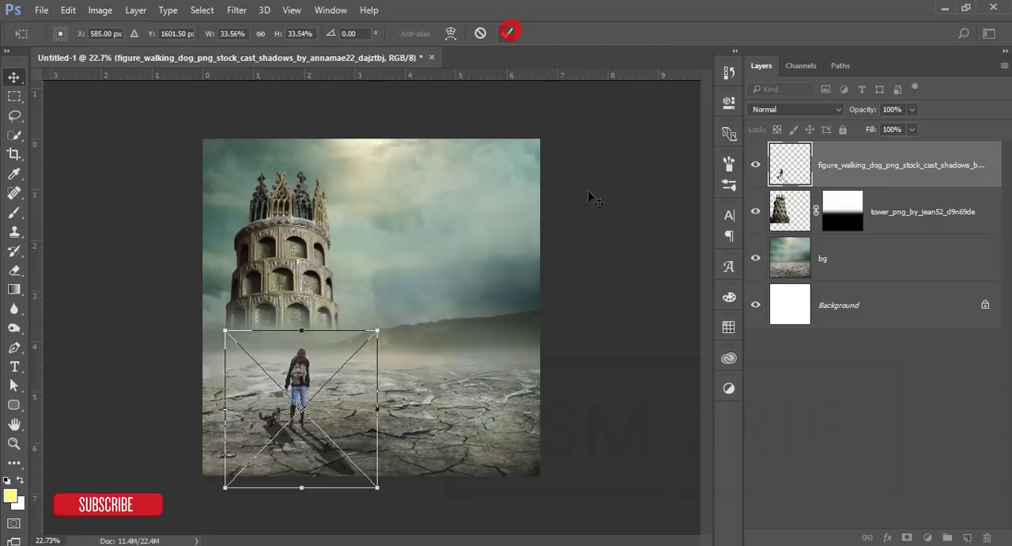
right_click(883, 180)
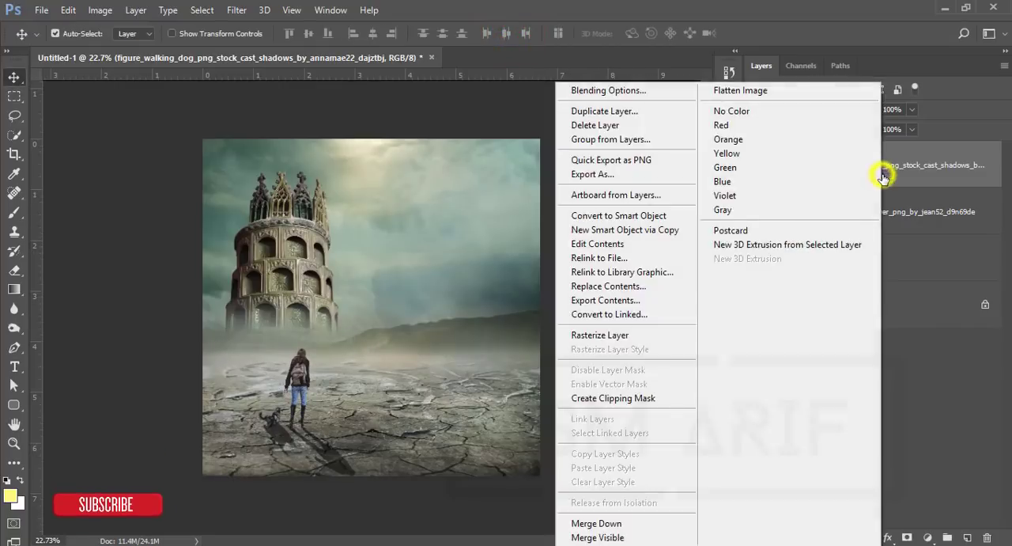
left_click(611, 338)
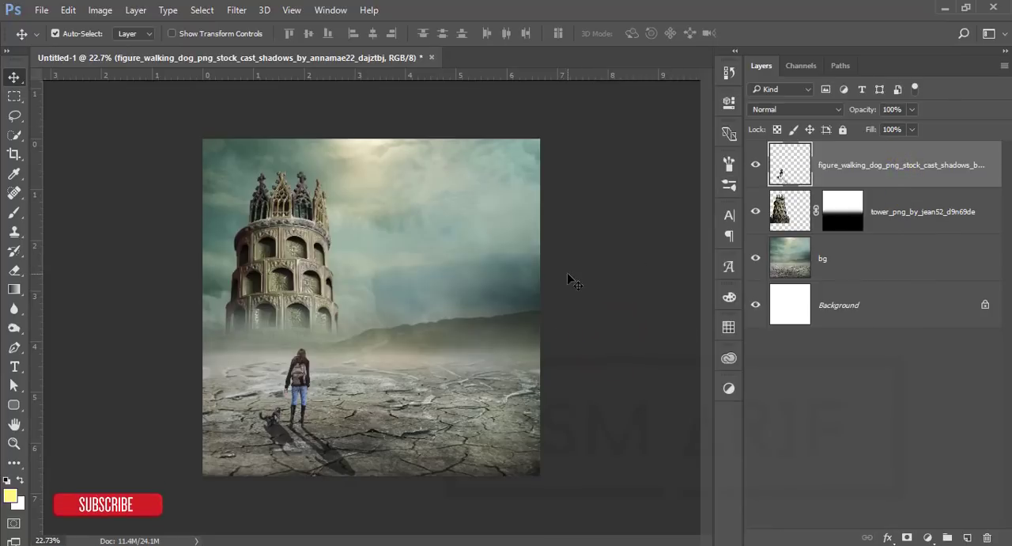
Step: Place the lamp_post street light stock PNG as an embedded image
left_click(41, 10)
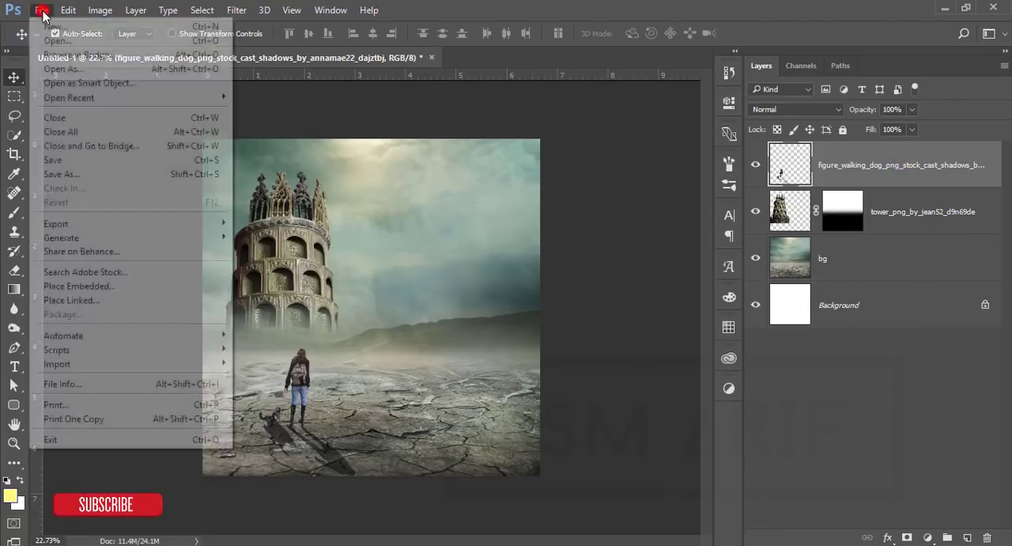
left_click(95, 286)
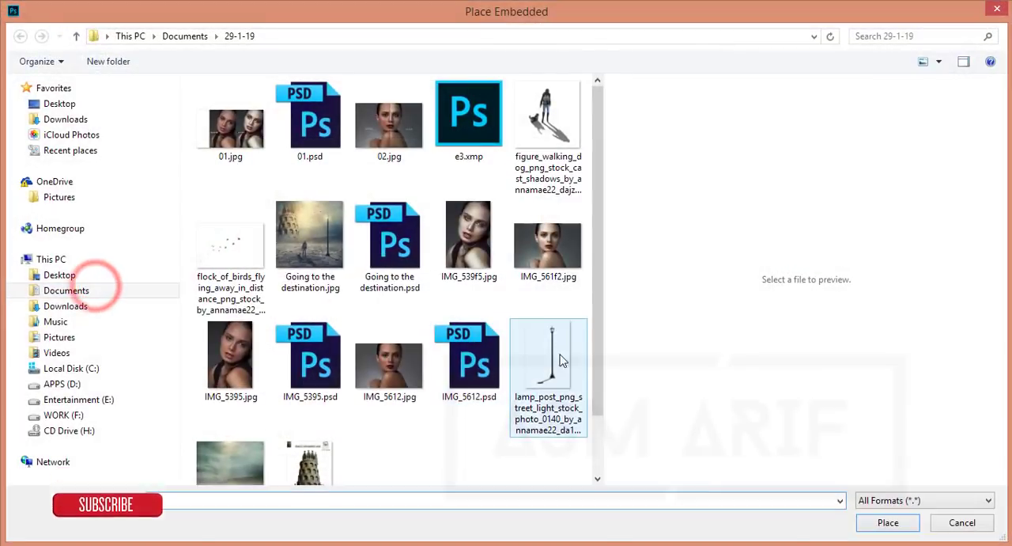
left_click(562, 357)
double_click(561, 358)
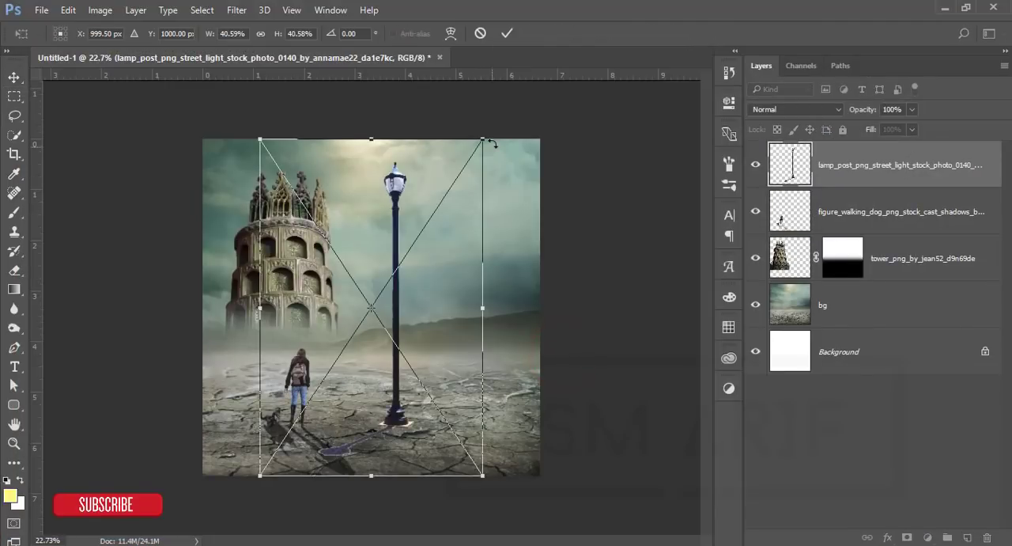
Step: Scale the lamp post to about 36%, flip it horizontally, and stand it on the ground in the canvas's right half
left_click_drag(485, 142, 457, 179)
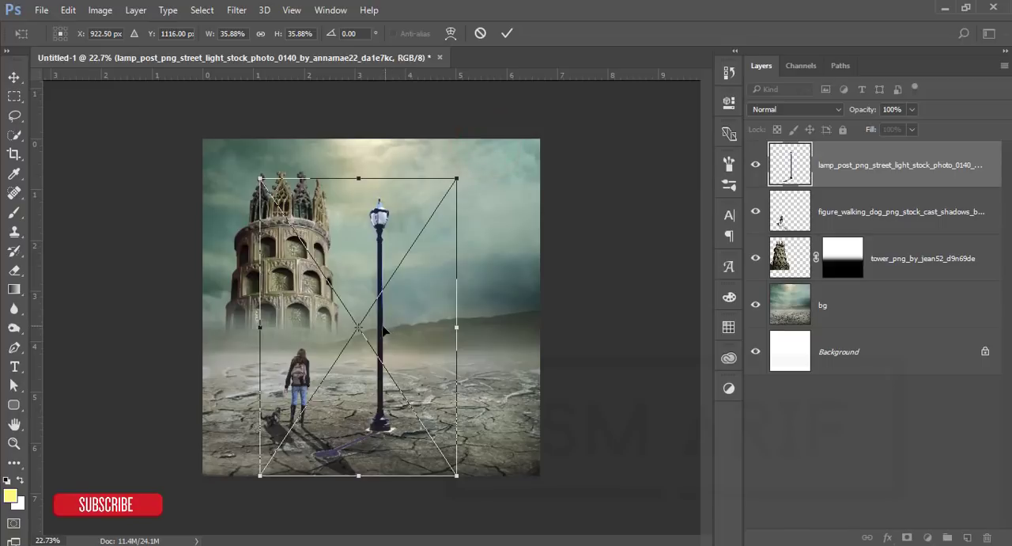
left_click_drag(383, 331, 469, 321)
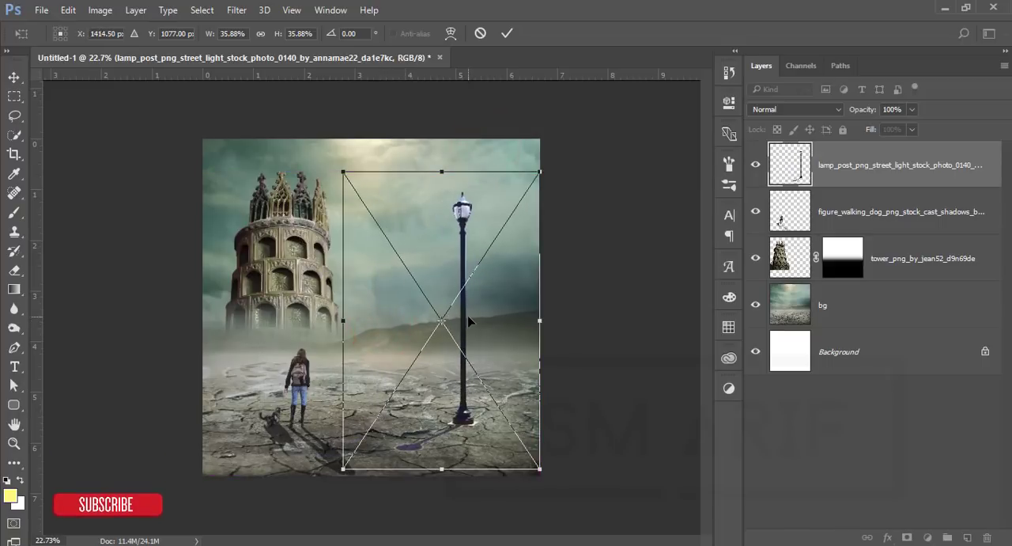
right_click(469, 321)
left_click(505, 287)
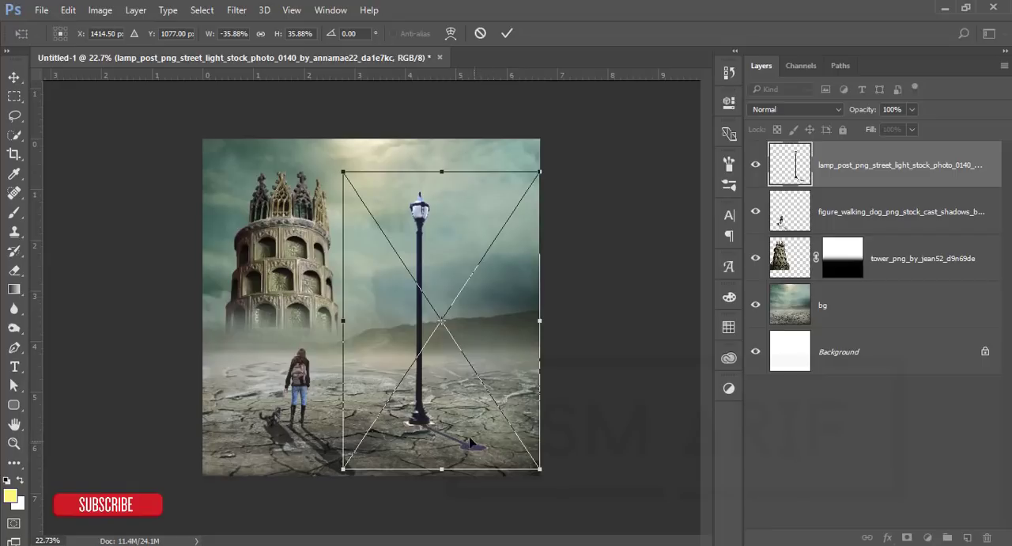
left_click(507, 34)
left_click_drag(422, 215, 468, 215)
Step: Set the lamp post layer's blend mode to Multiply, rasterize the layer, and keep it selected
left_click(824, 110)
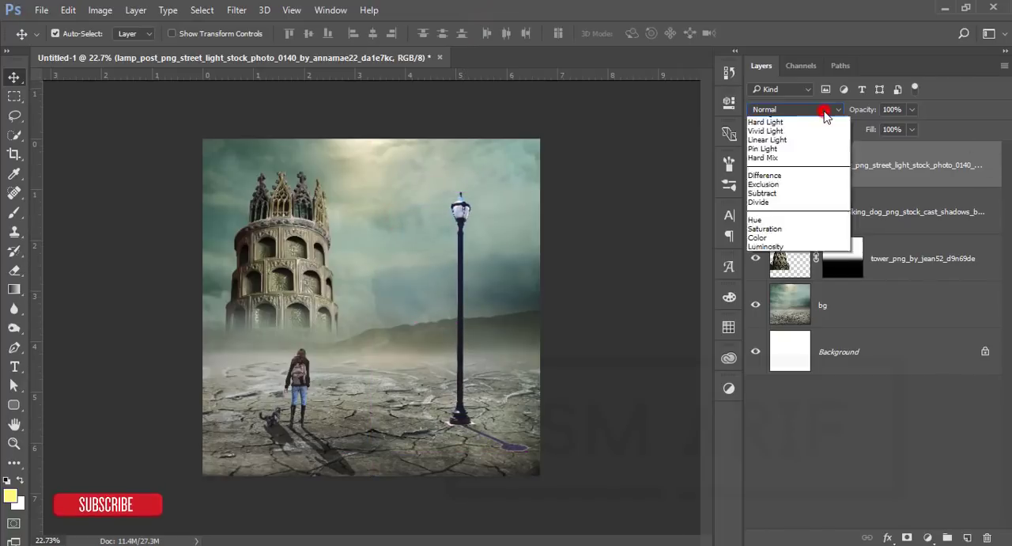
left_click(773, 161)
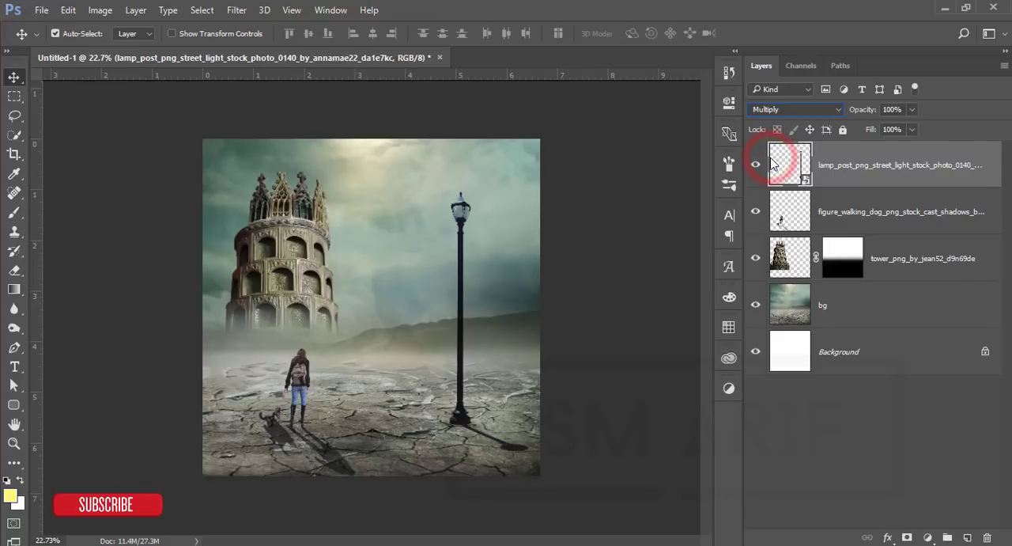
right_click(924, 172)
left_click(641, 335)
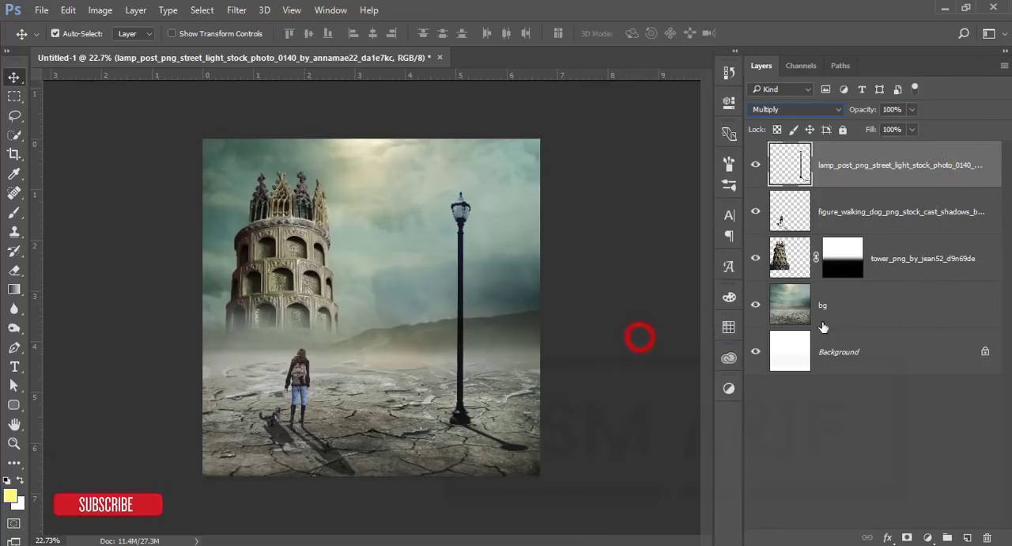
left_click(896, 220)
left_click(888, 168)
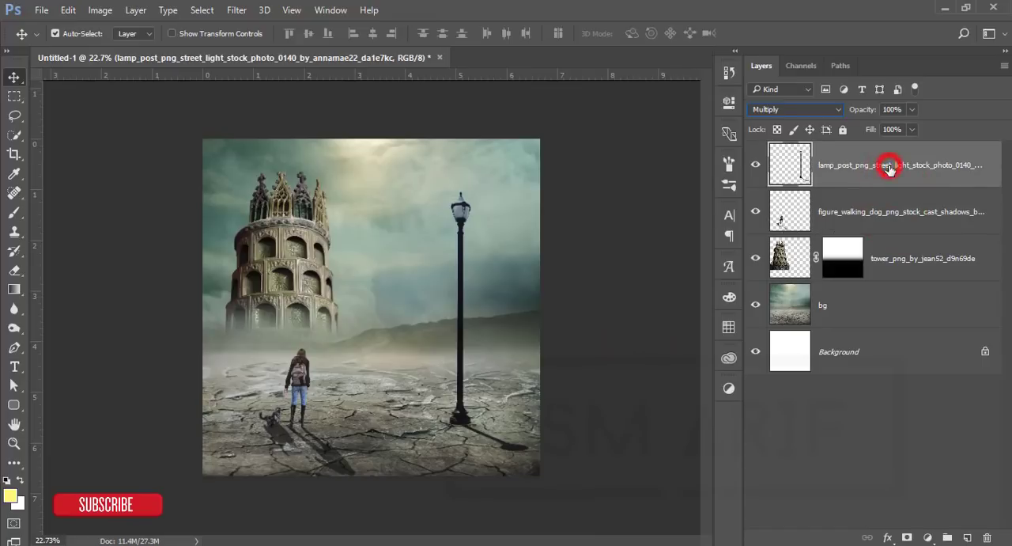
Step: Add a new layer above the lamp post and set the foreground colour to warm yellow ffd83b
left_click(967, 537)
left_click(11, 495)
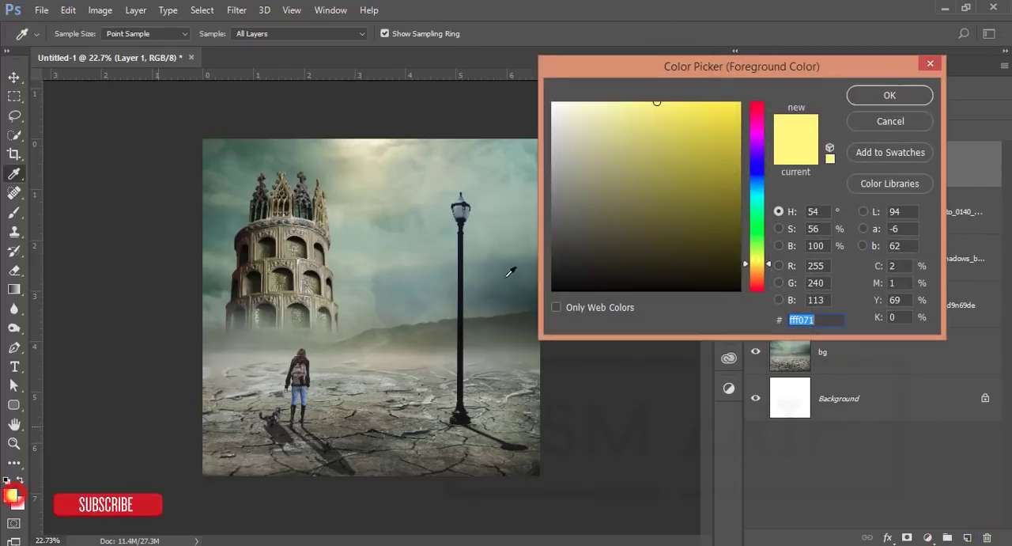
left_click_drag(746, 263, 746, 267)
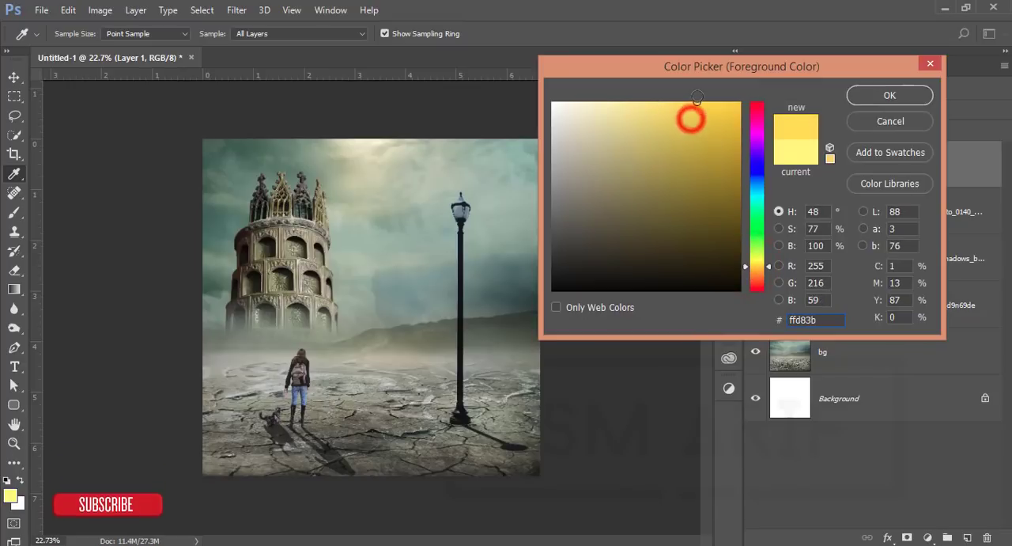
left_click(862, 94)
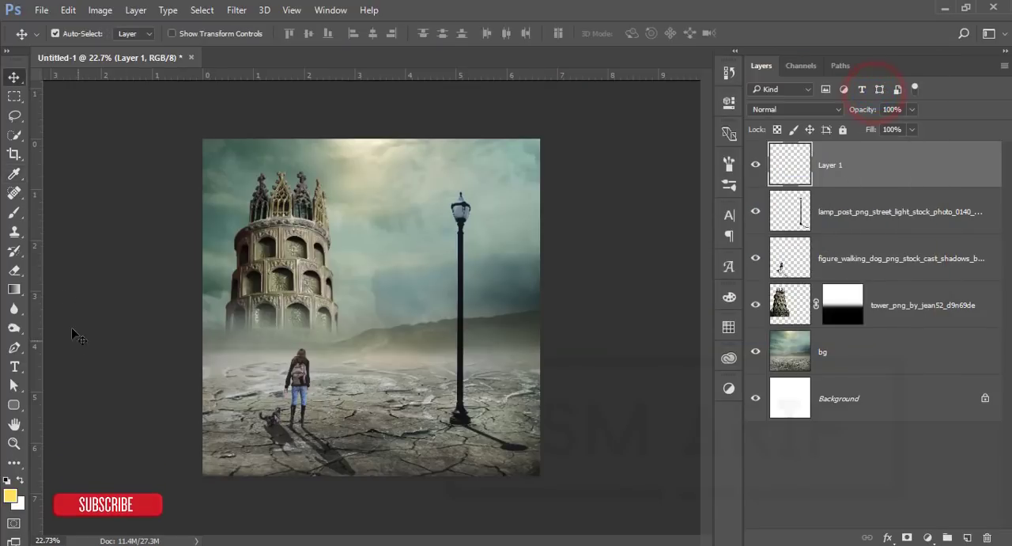
Step: Paint a single yellow glow over the lamp head with a soft round 125 px brush at 0% hardness
key("b")
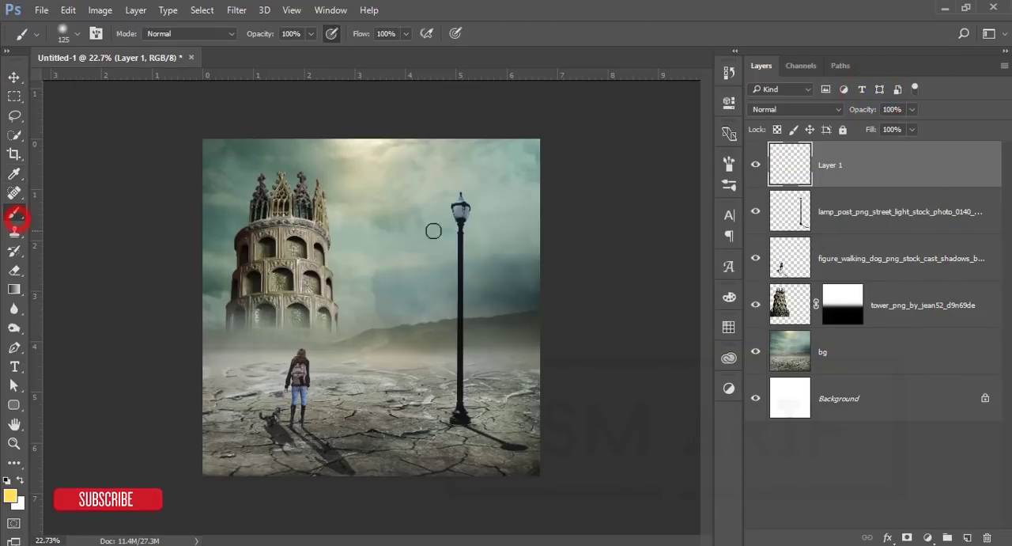
right_click(289, 197)
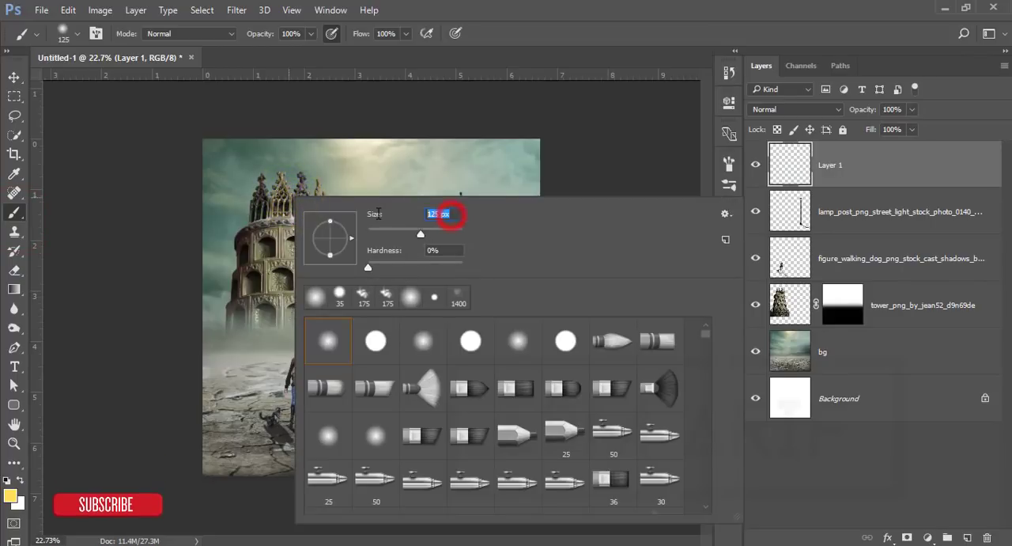
left_click(448, 250)
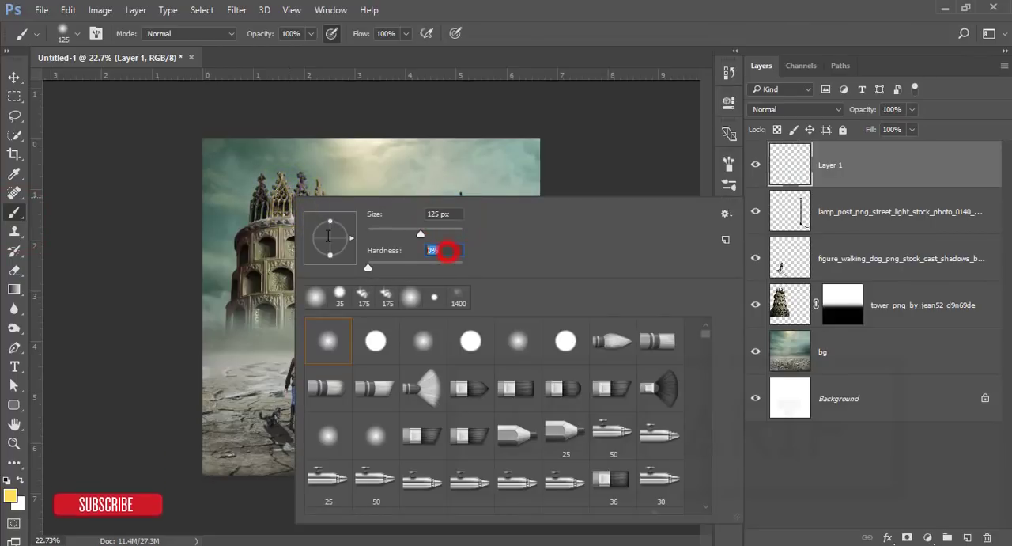
left_click(538, 31)
scroll(492, 174, "up", 3)
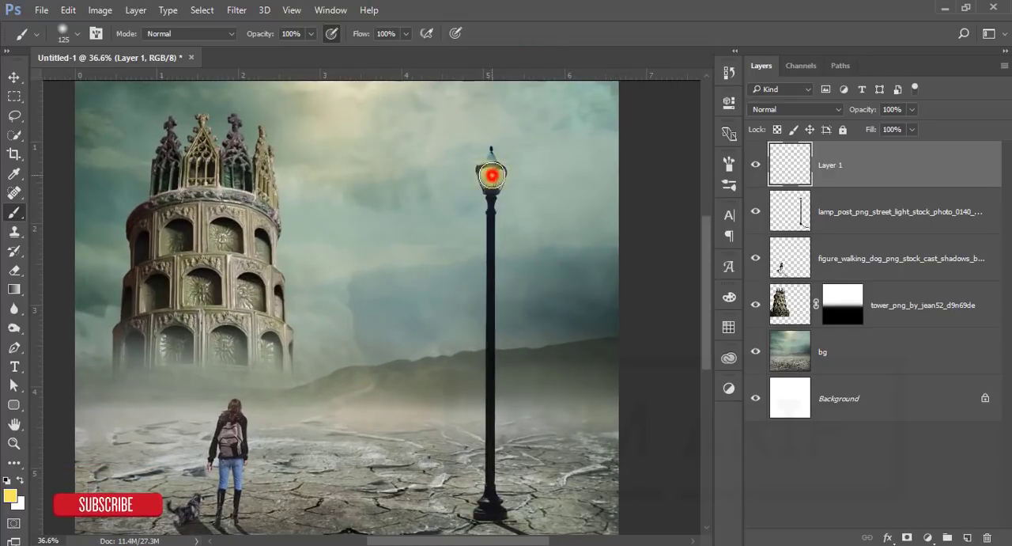
left_click(491, 175)
Step: Enlarge the yellow glow slightly around the lamp head and set its layer's blend mode to Screen
key("ctrl+t")
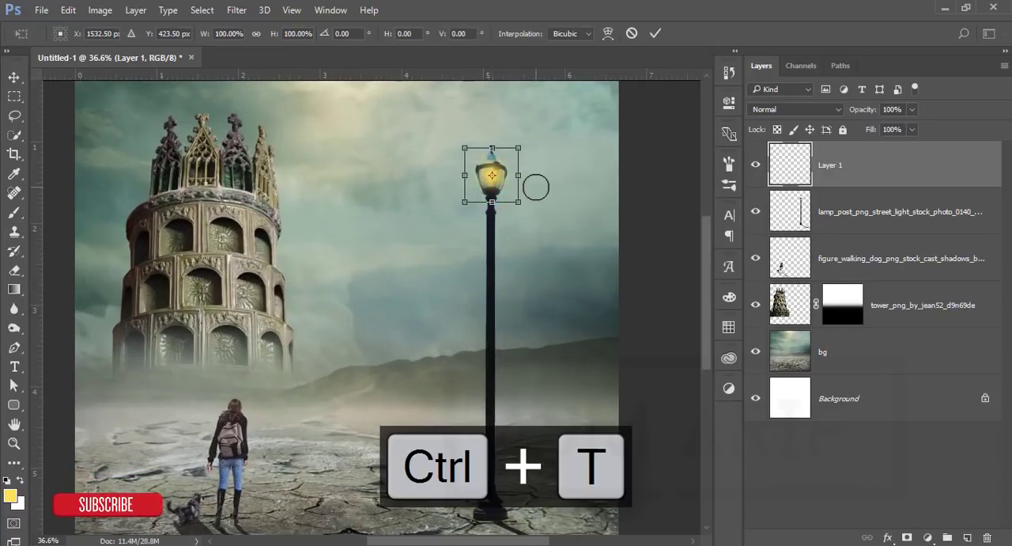
left_click_drag(523, 148, 523, 144)
left_click(652, 35)
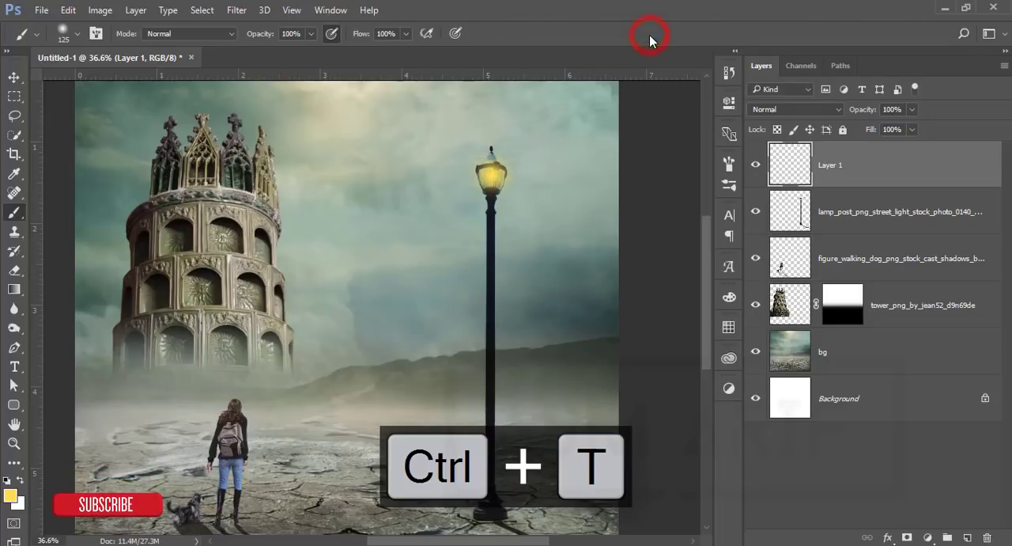
left_click(760, 111)
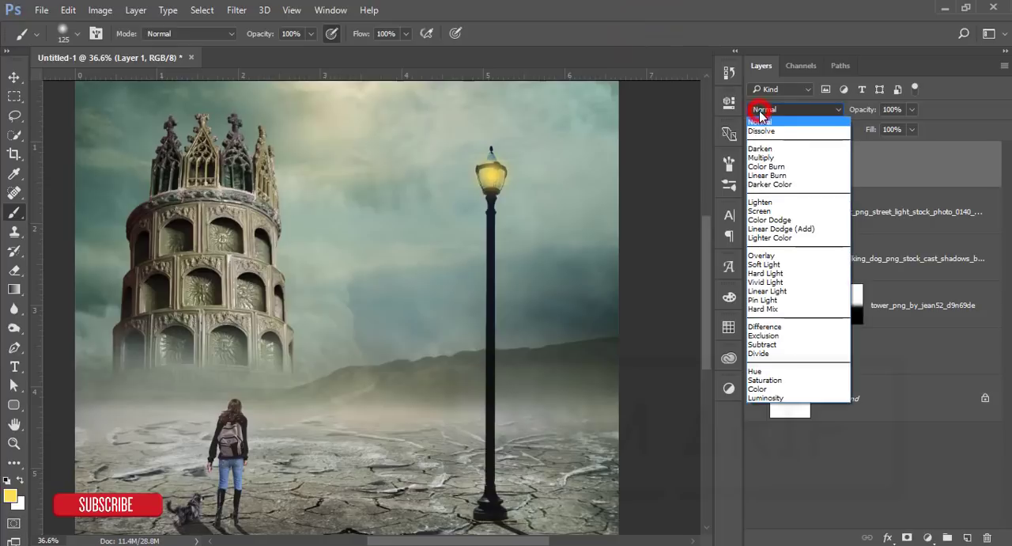
left_click(765, 208)
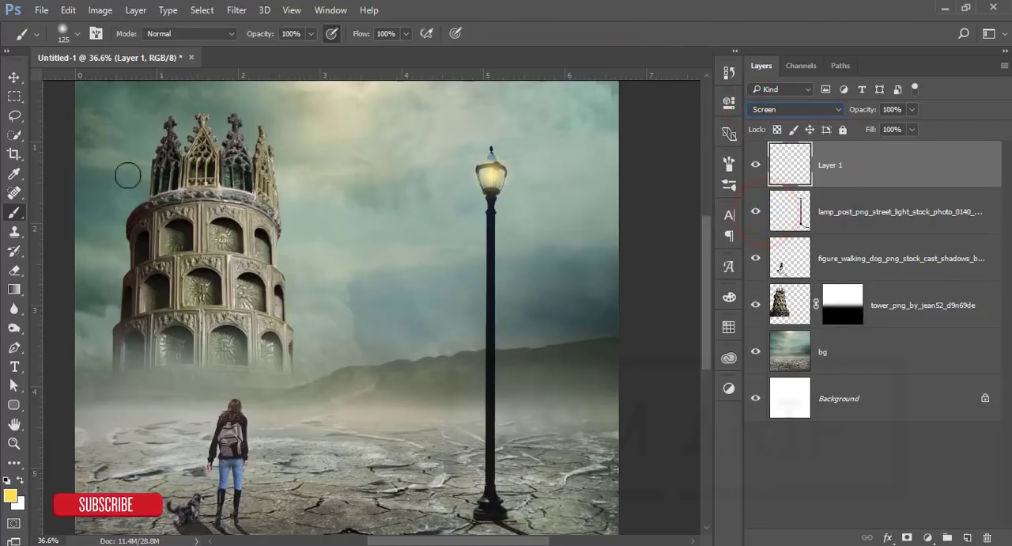
Step: Scale the lamp glow up again to about 119%, keeping it centred on the lamp head
left_click(11, 79)
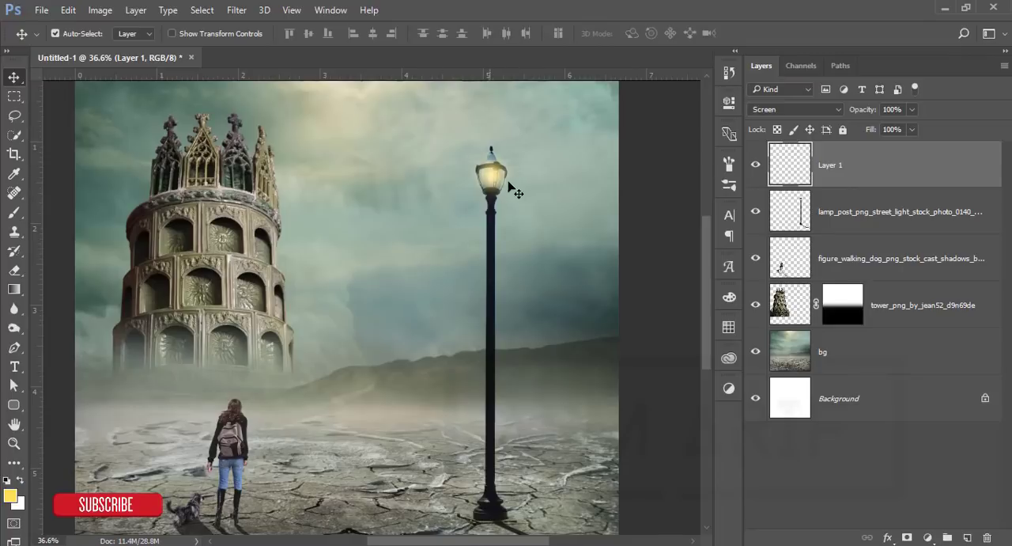
key("ctrl")
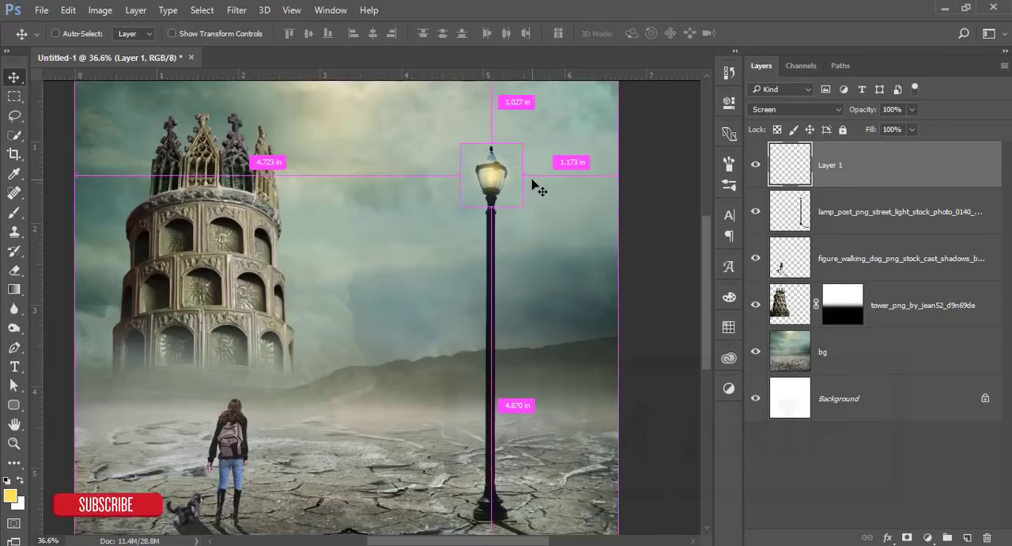
key("ctrl+t")
left_click_drag(525, 144, 538, 139)
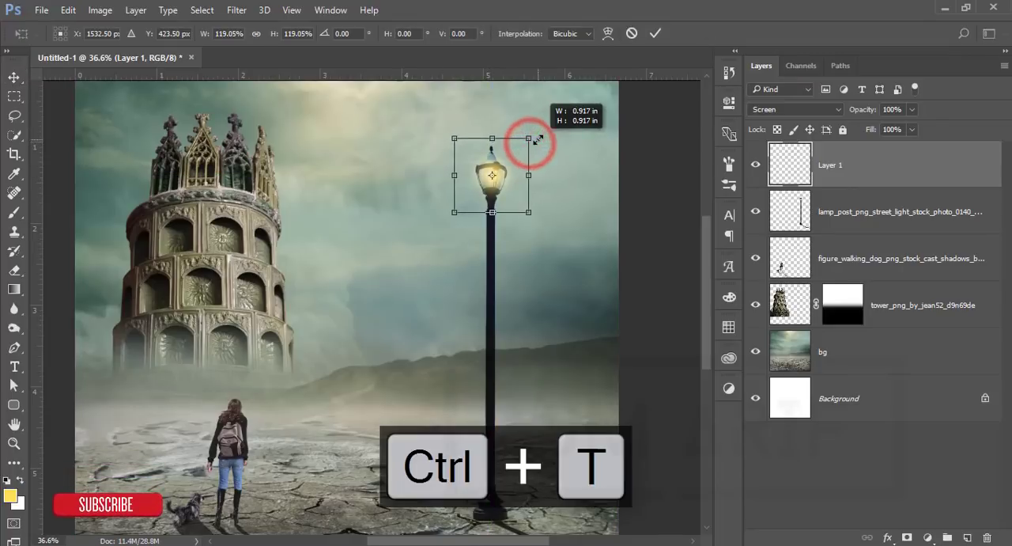
left_click(656, 33)
scroll(593, 350, "down", 2)
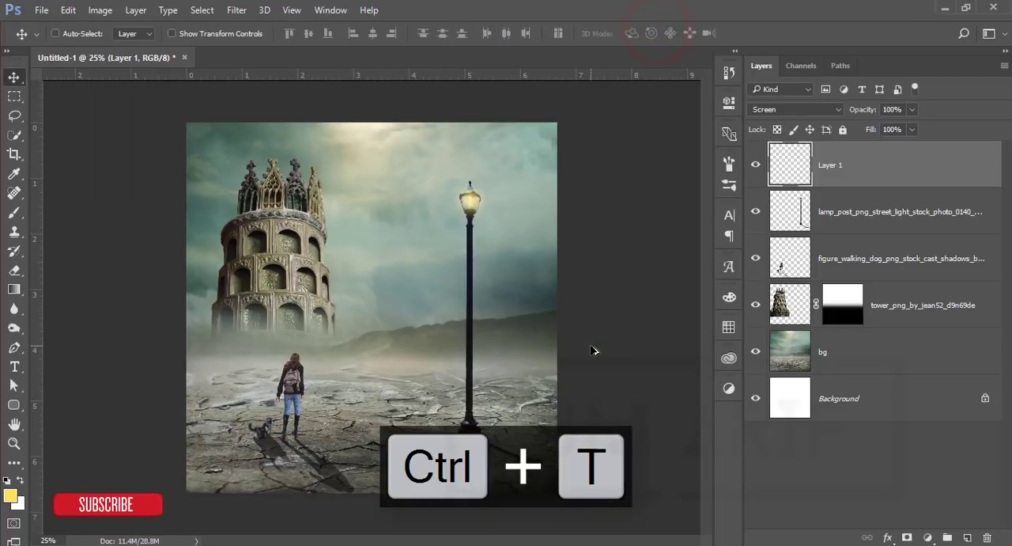
Step: Add a new top layer and paint a single soft yellow 125 px spot mid-canvas at 100% opacity and flow
left_click(967, 537)
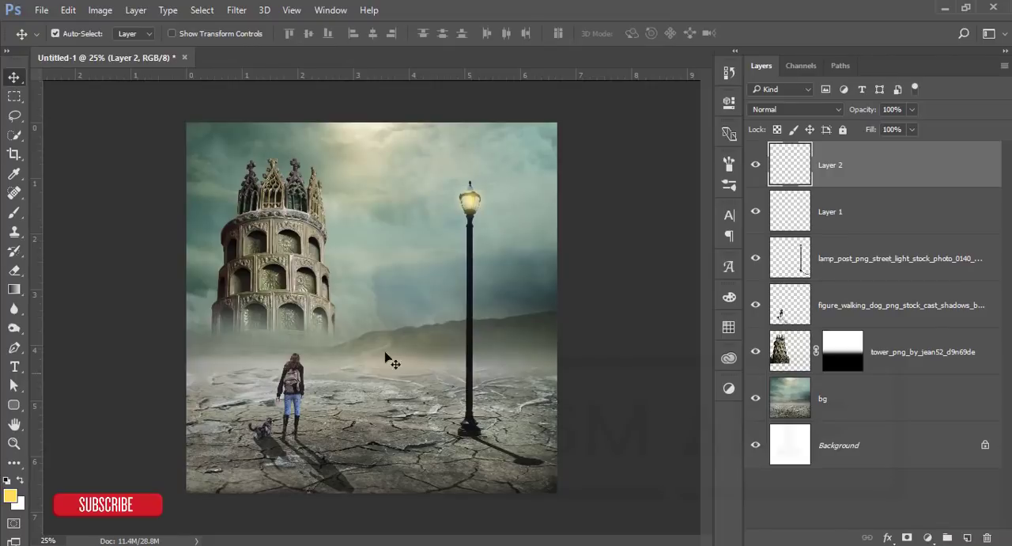
left_click(14, 212)
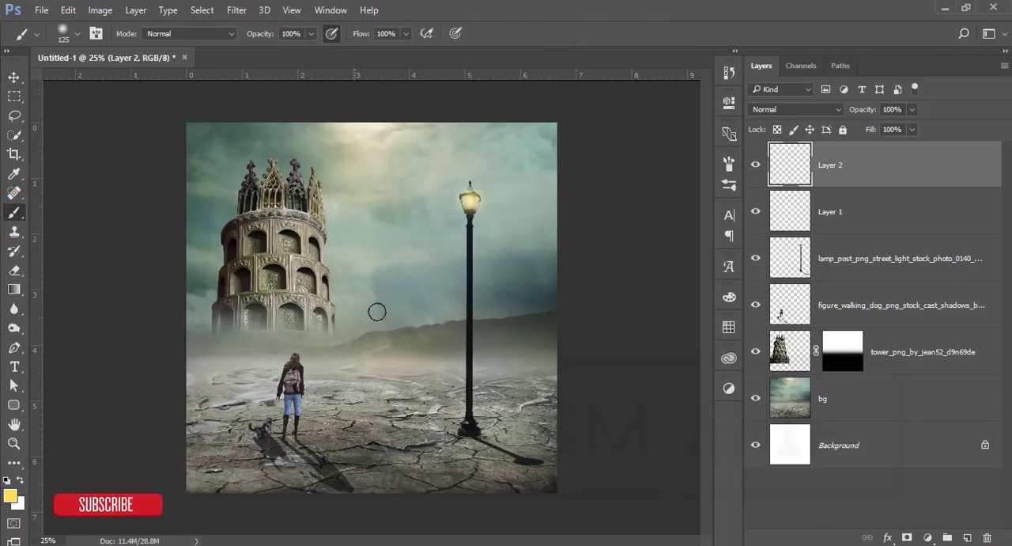
left_click(310, 34)
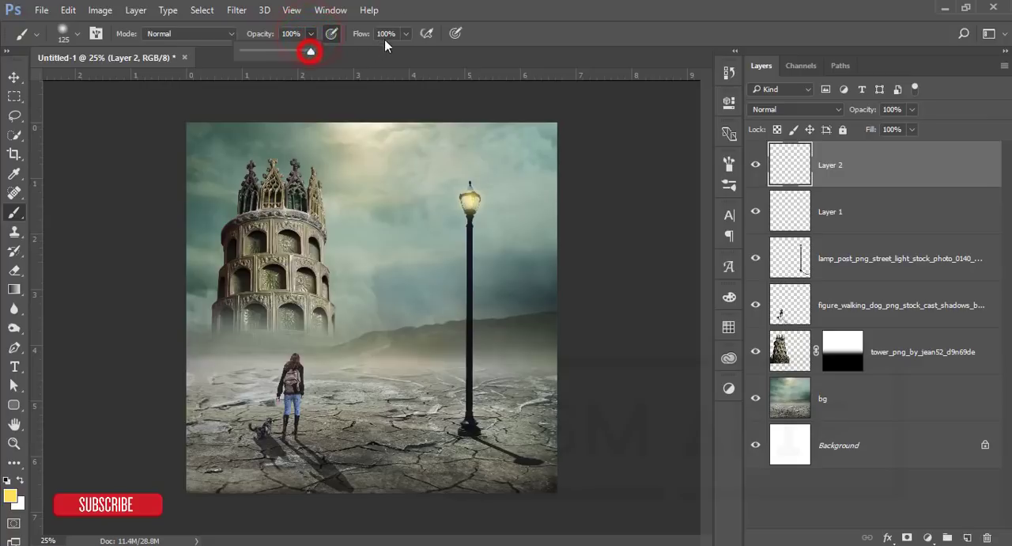
left_click(406, 34)
left_click_drag(405, 52, 422, 52)
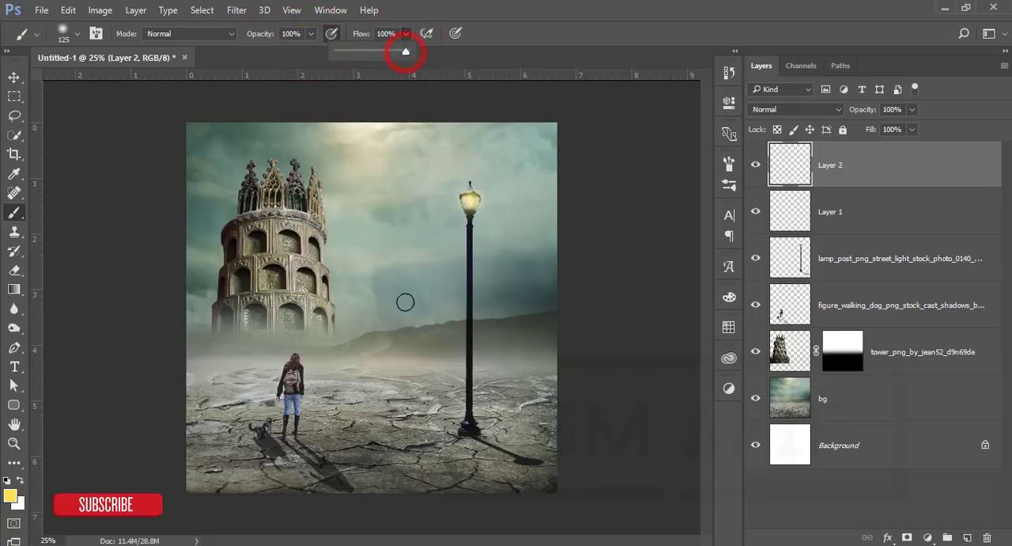
left_click(375, 299)
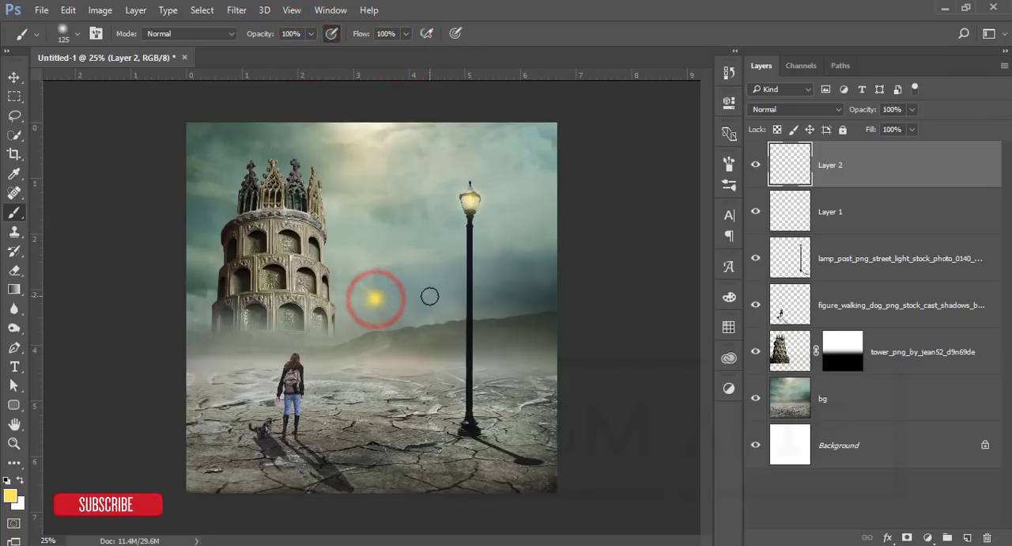
Step: Scale the yellow spot up to about 988% and position it in the sky between the tower and the lamp post
key("ctrl+t")
left_click_drag(392, 283, 598, 193)
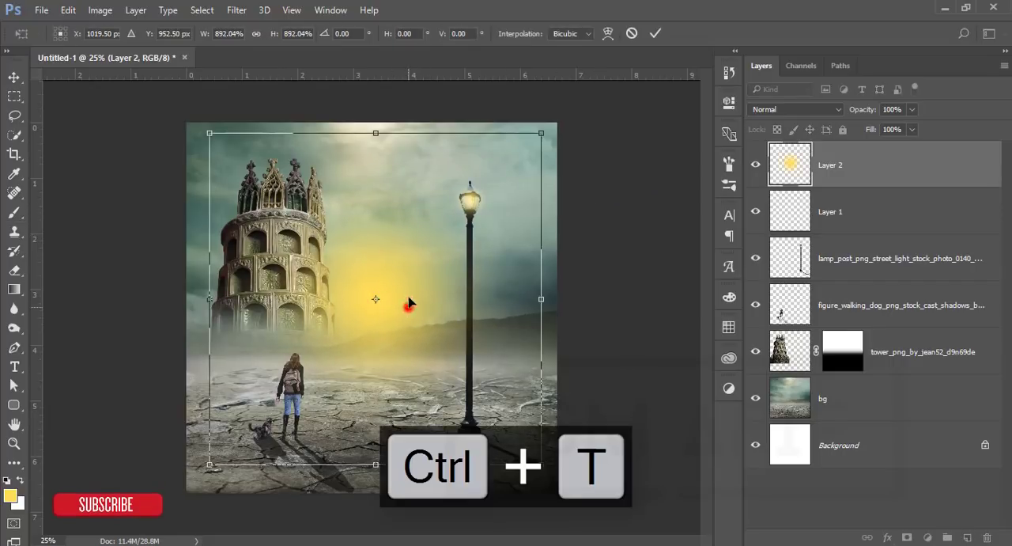
left_click_drag(408, 303, 418, 194)
left_click_drag(551, 346, 586, 381)
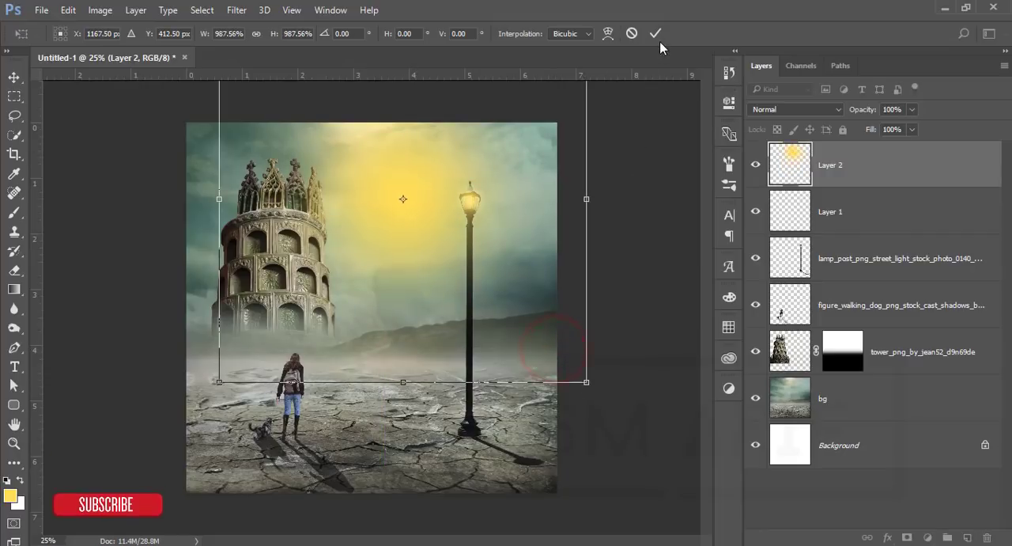
left_click(659, 37)
Step: Set the large glow layer's blend mode to Screen and enlarge the glow further, placing it slightly lower beside the tower
left_click(762, 112)
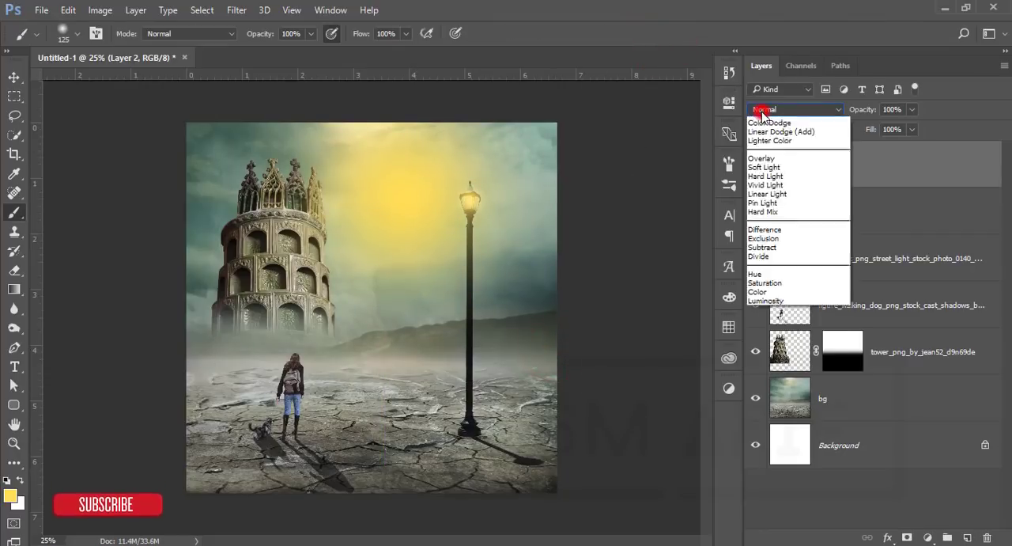
left_click(759, 211)
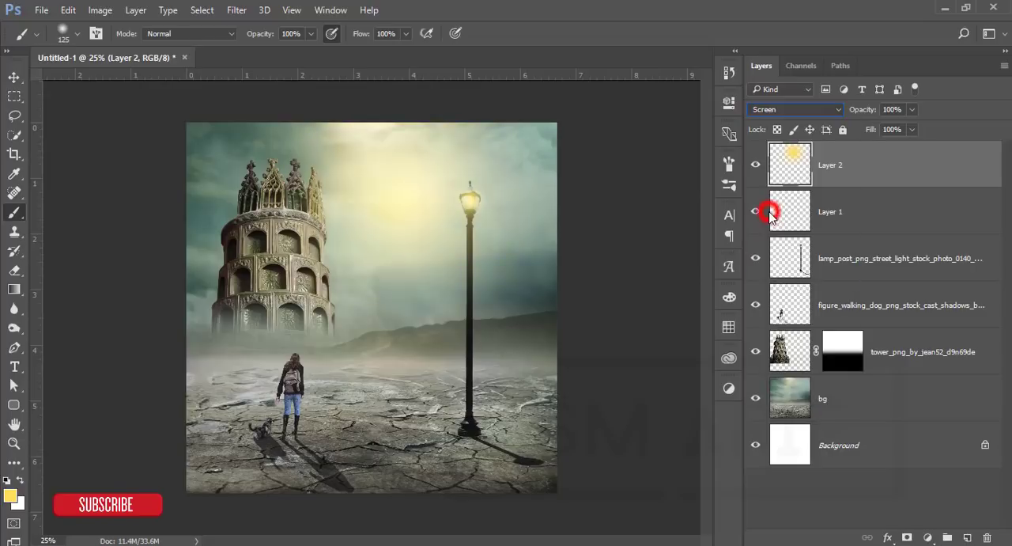
left_click(14, 77)
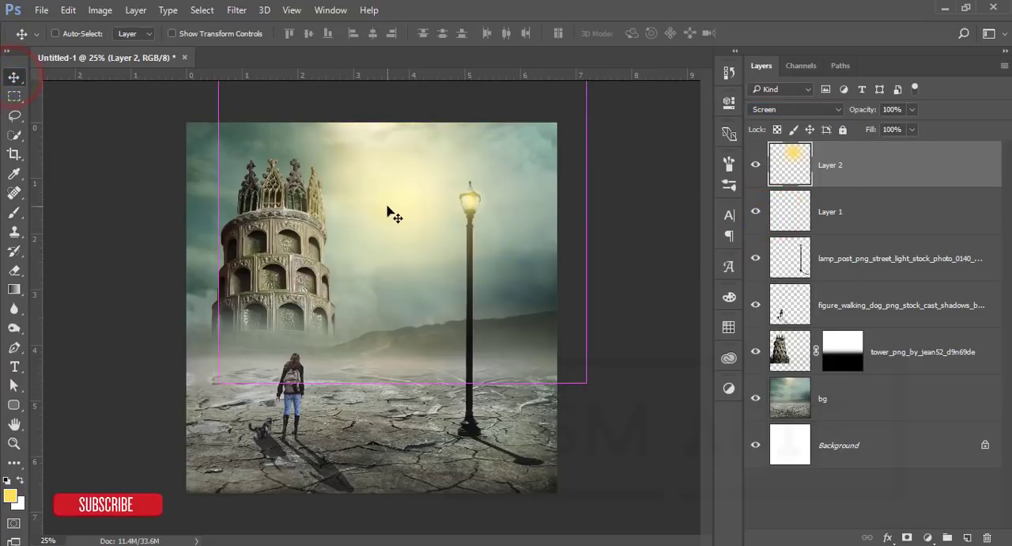
key("ctrl+t")
left_click_drag(219, 383, 150, 451)
left_click_drag(390, 283, 393, 288)
left_click(652, 33)
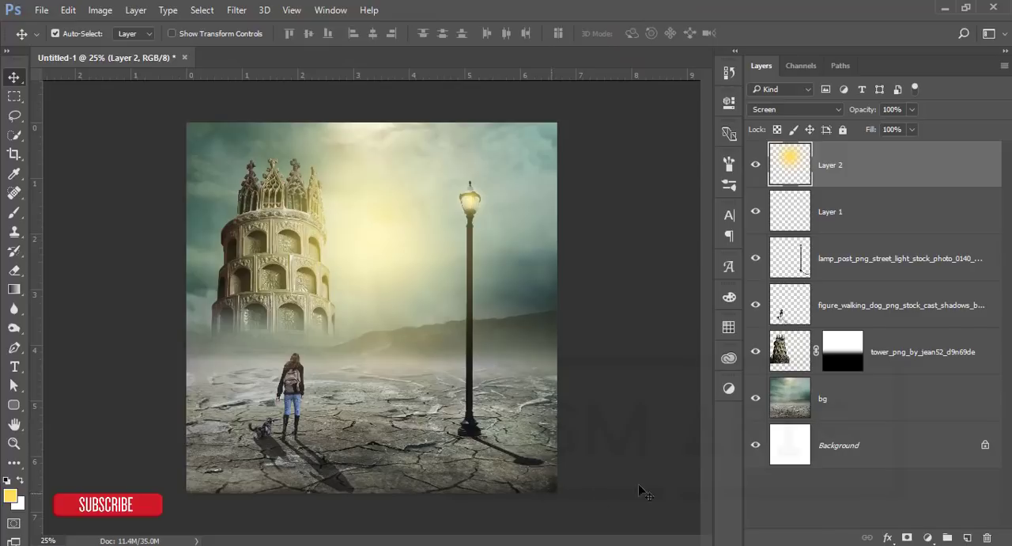
Step: Add a Color Lookup adjustment layer with the FuturisticBleak.3DL file and reduce its Fill to 18%
left_click(929, 537)
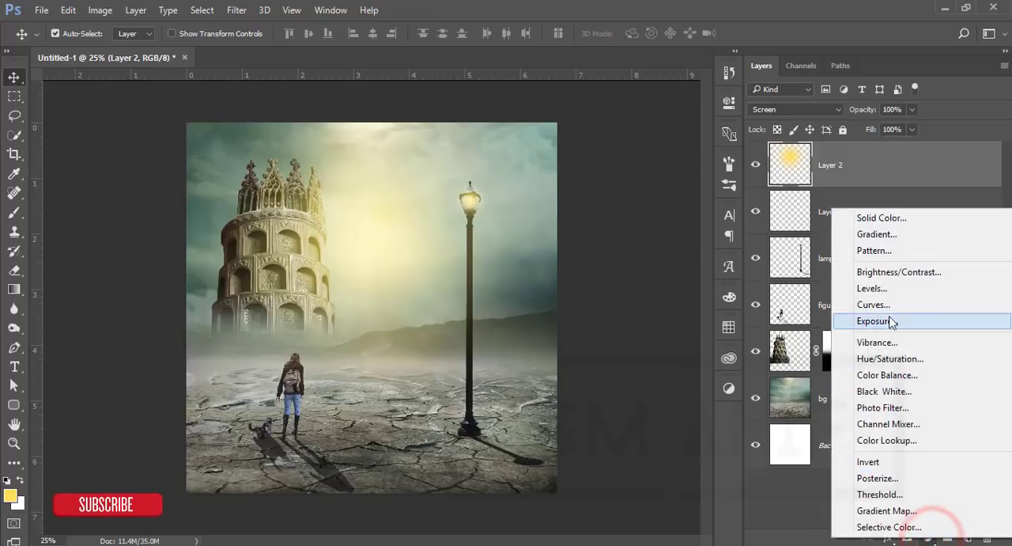
left_click(884, 440)
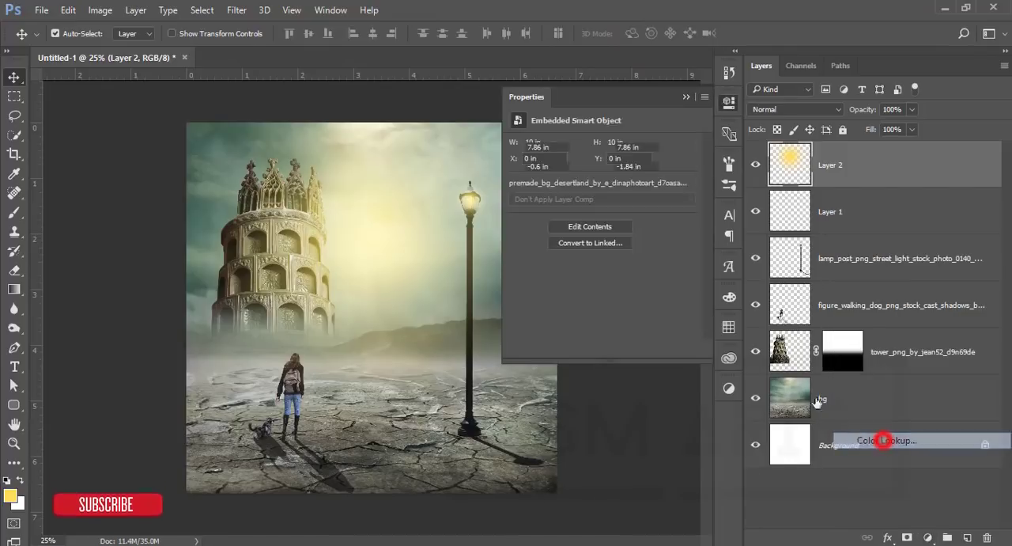
left_click(631, 143)
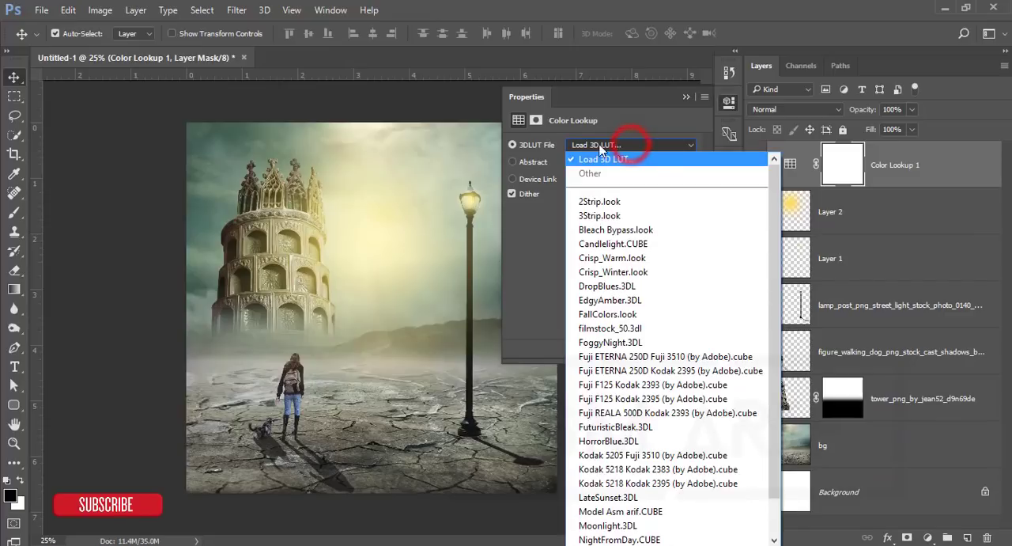
left_click(627, 427)
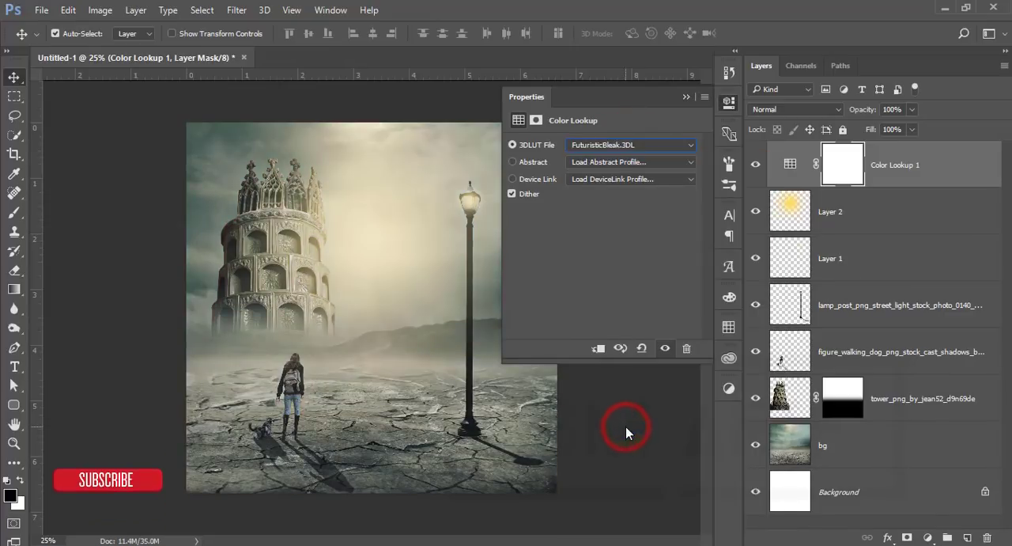
left_click(687, 98)
left_click(913, 130)
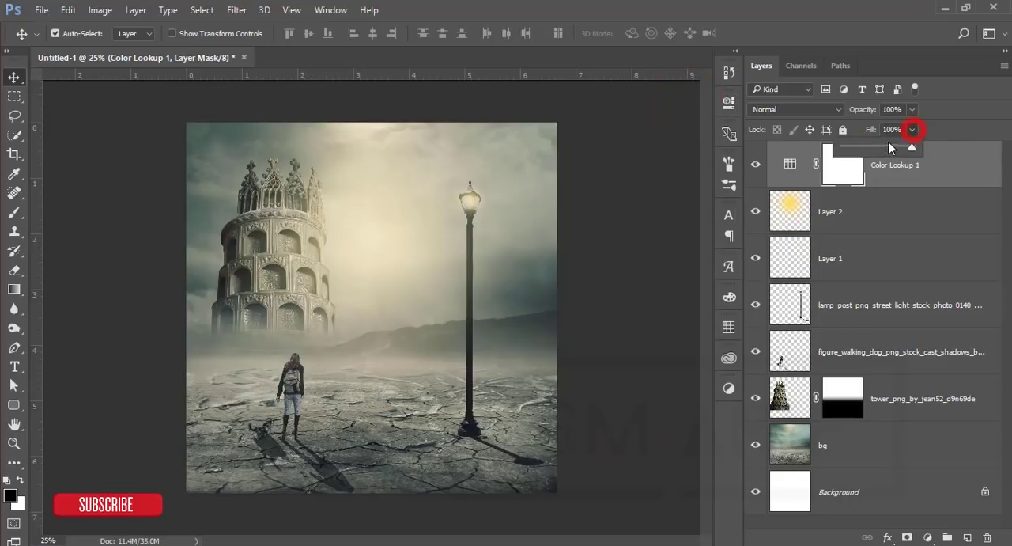
left_click_drag(863, 147, 856, 150)
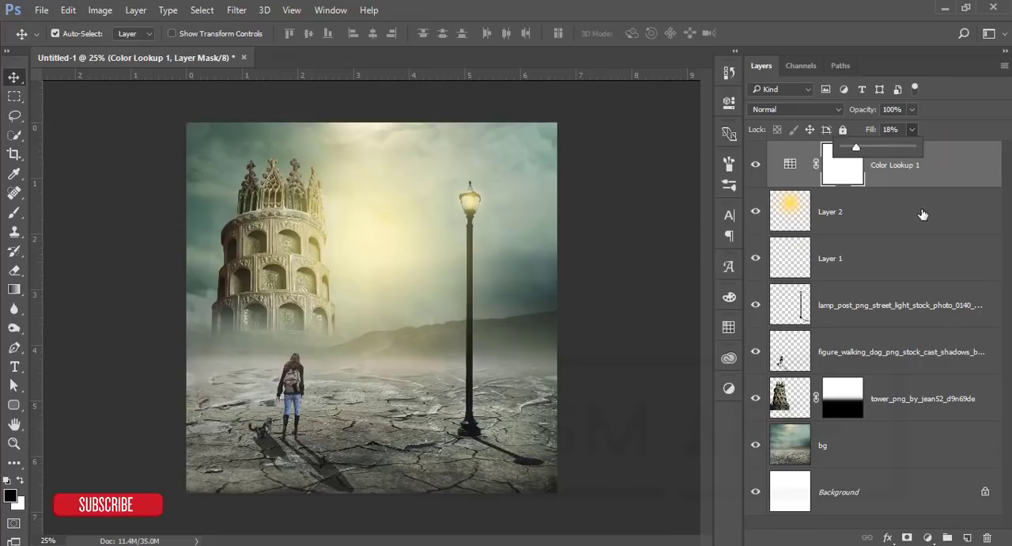
Step: Add a Levels adjustment layer on top and darken the midtones to 0.81
left_click(928, 537)
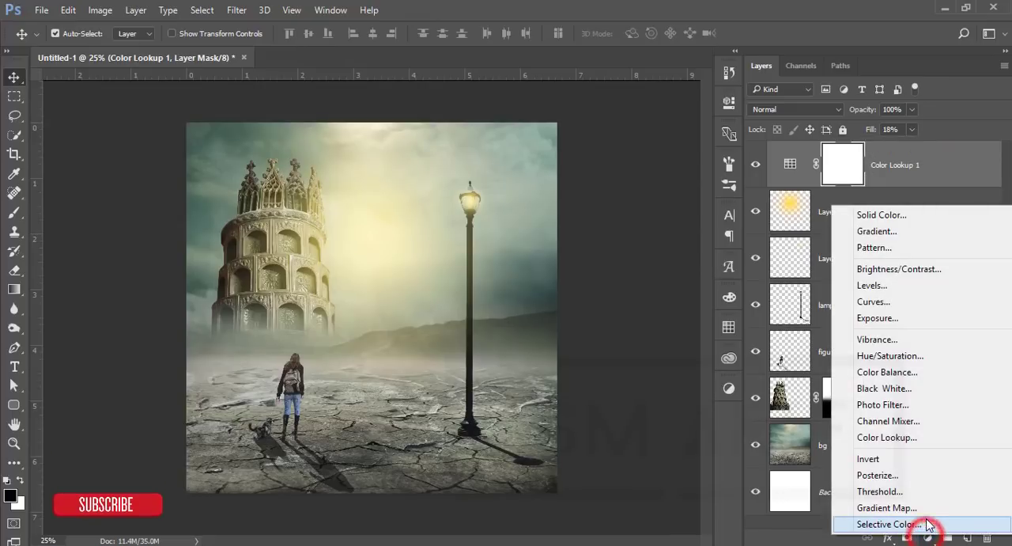
left_click(913, 287)
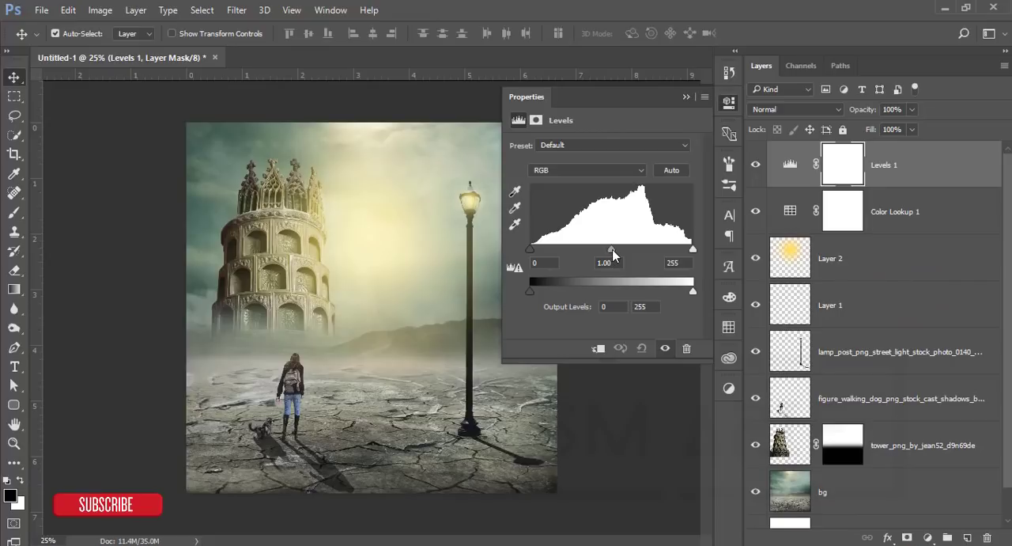
left_click_drag(613, 249, 624, 250)
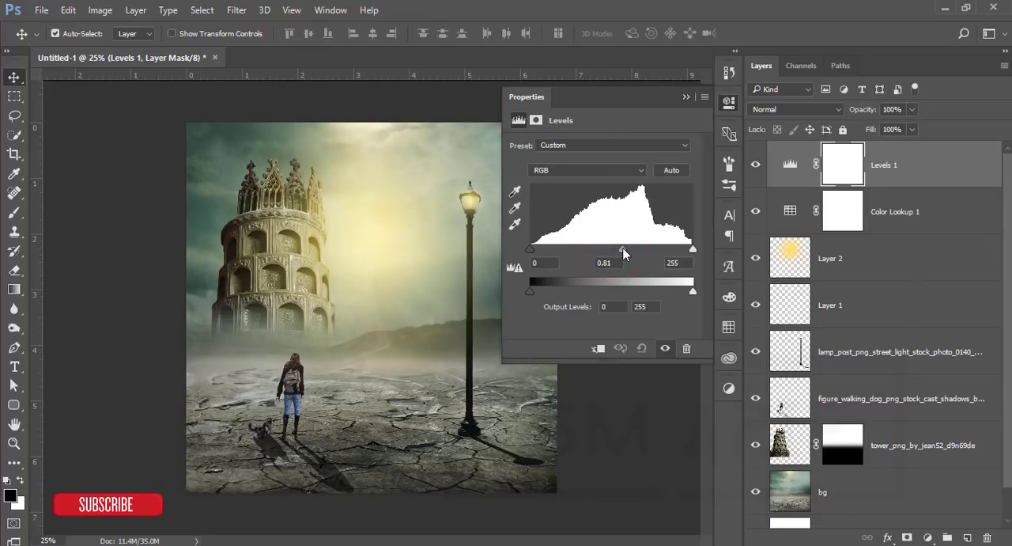
left_click(685, 97)
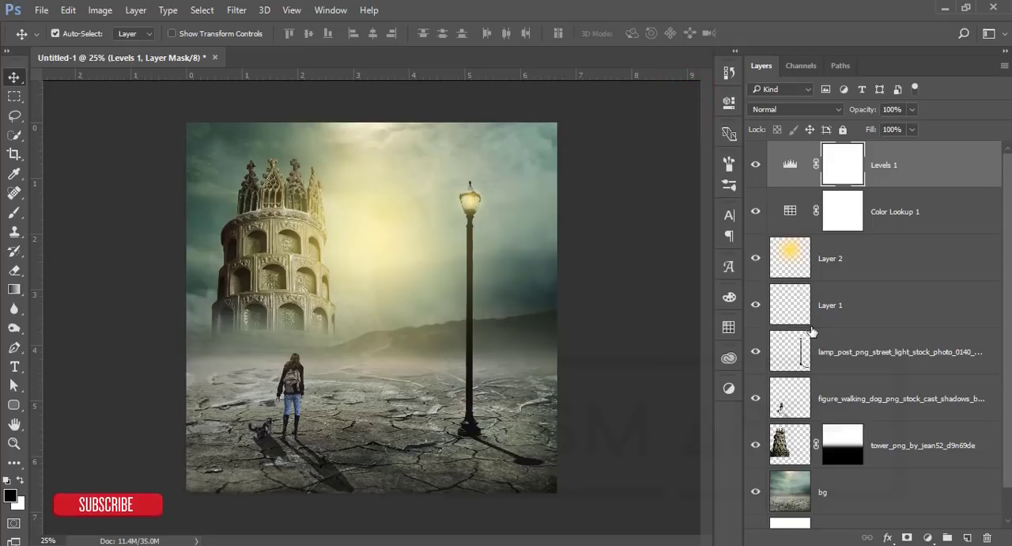
Step: Add a Gradient Map adjustment layer on top using the purple-to-orange preset gradient
left_click(928, 538)
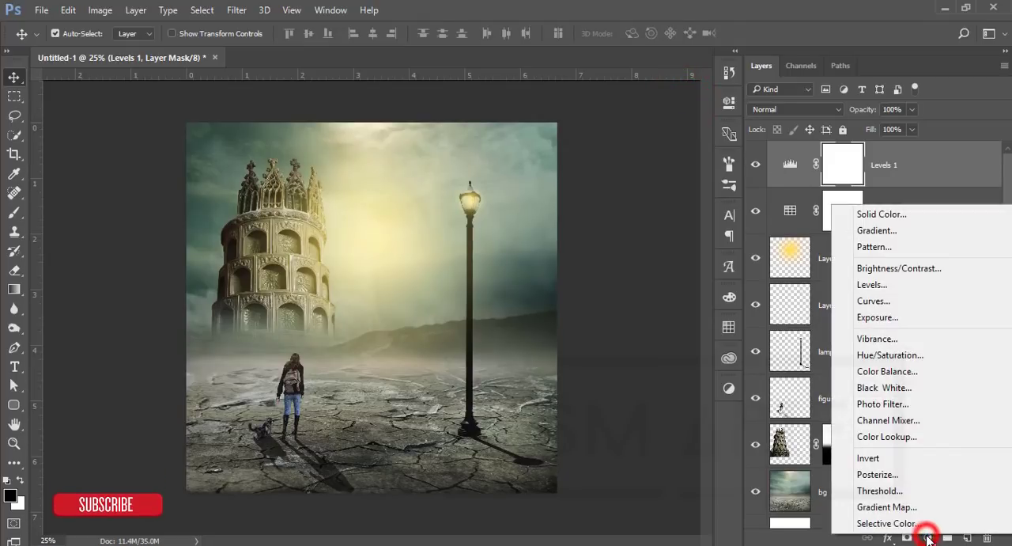
left_click(927, 515)
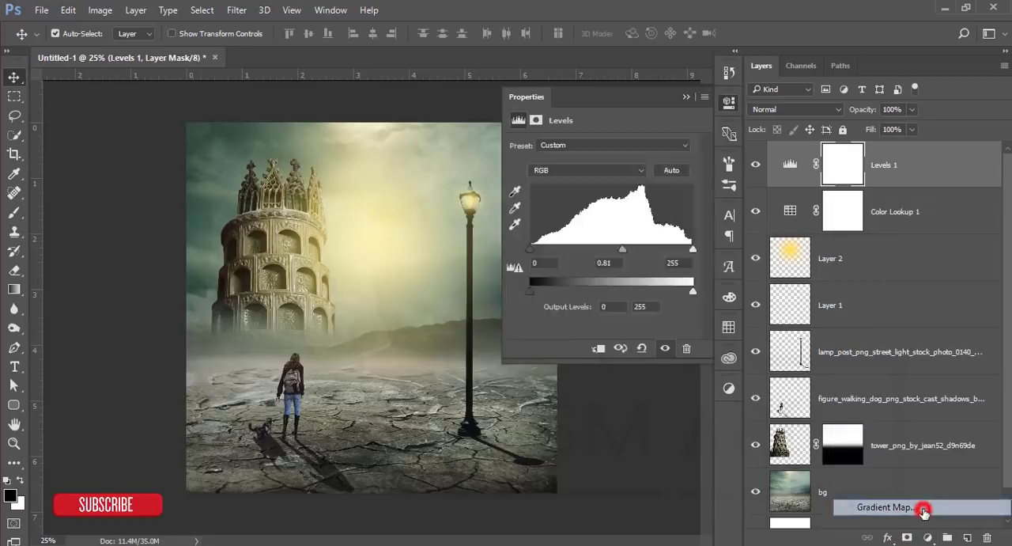
left_click(693, 150)
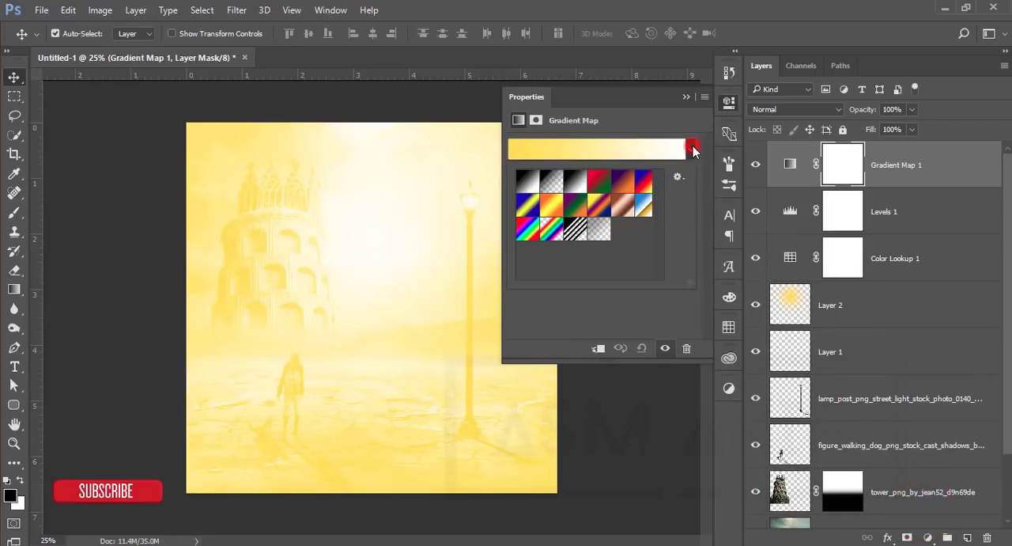
left_click(625, 183)
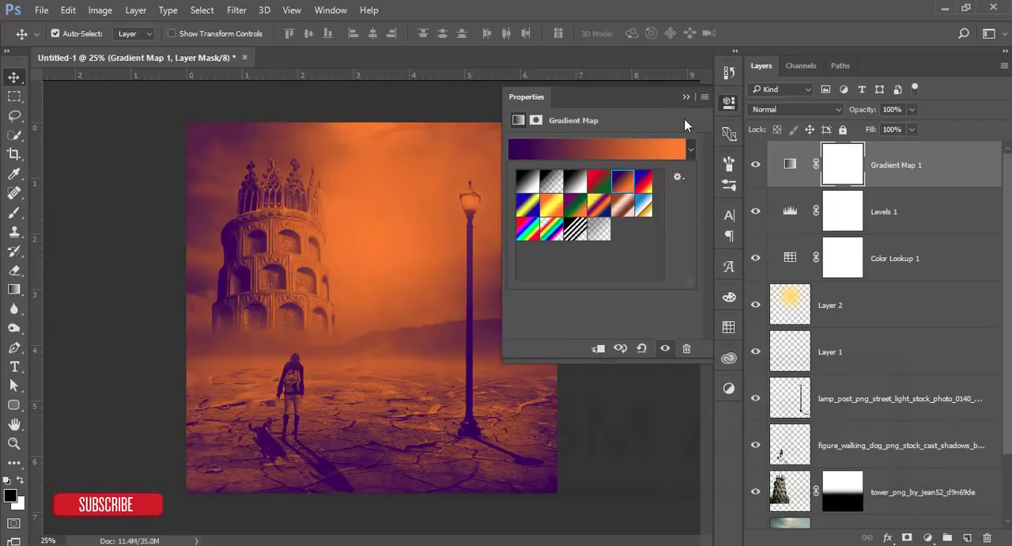
left_click(685, 97)
left_click(685, 97)
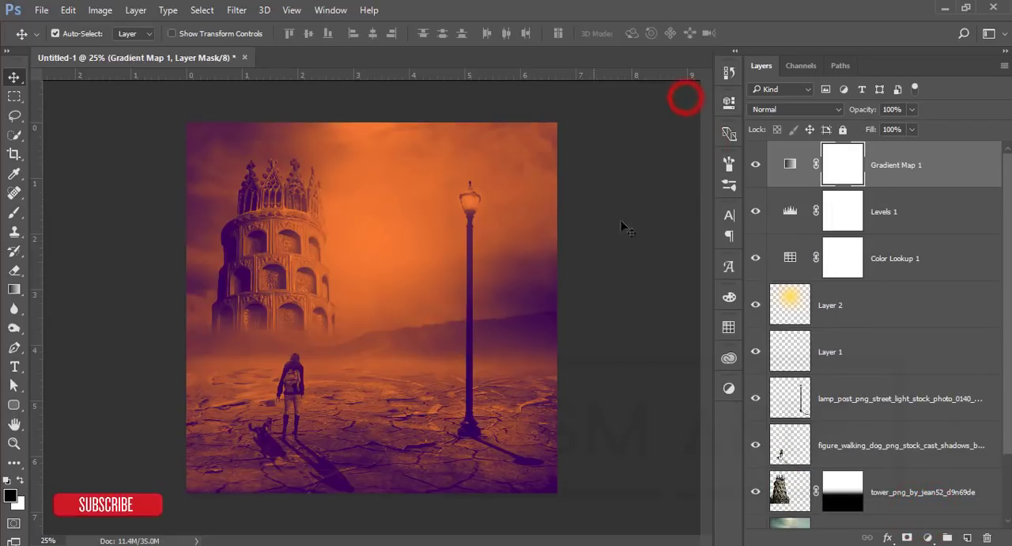
Step: Set the Gradient Map layer's blend mode to Soft Light and its Fill to 18%
left_click(793, 110)
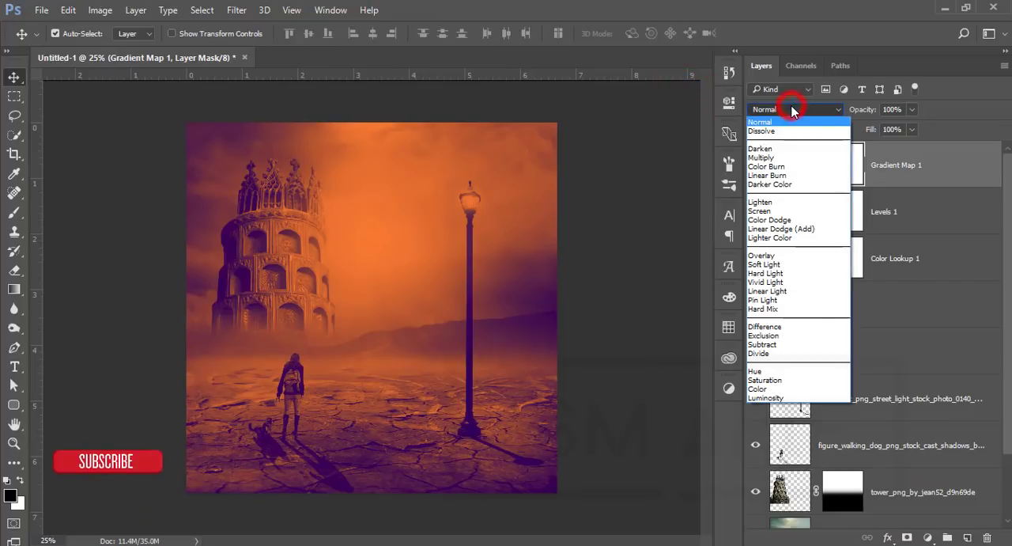
left_click(781, 264)
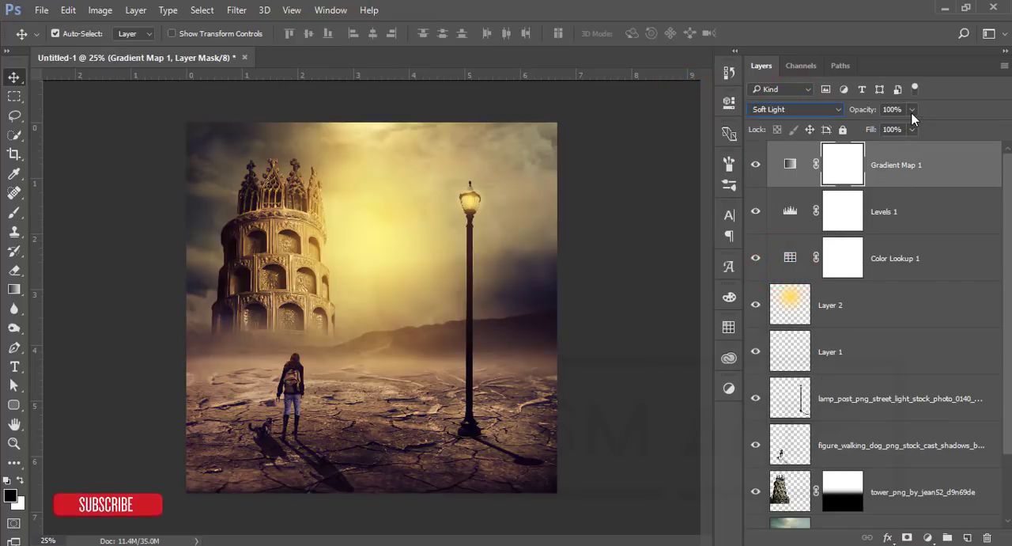
left_click_drag(858, 145, 857, 148)
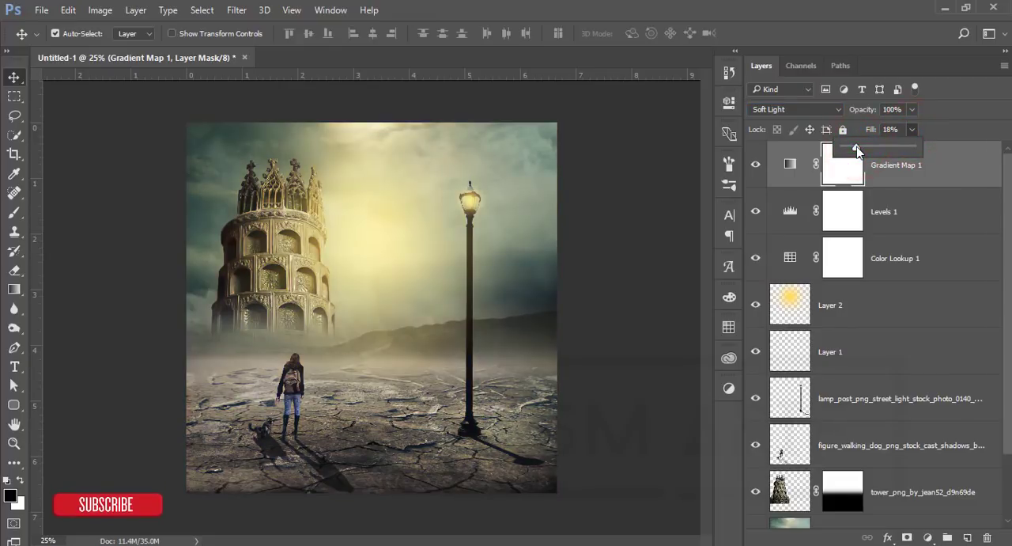
Step: Group all layers from Gradient Map 1 down to bg, and stamp the visible image onto a new layer above the group
left_click(939, 175)
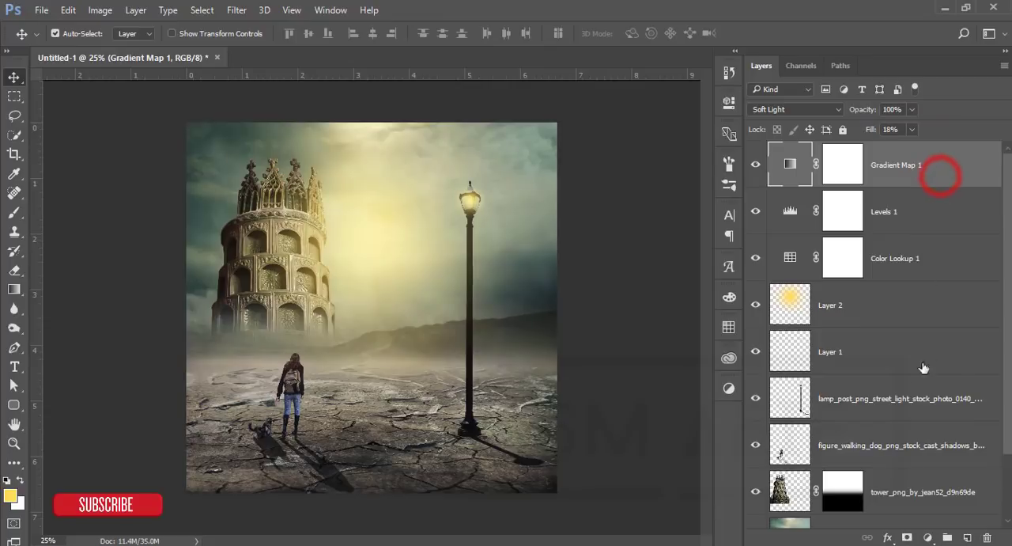
scroll(923, 368, "down", 2)
left_click(905, 468, "shift")
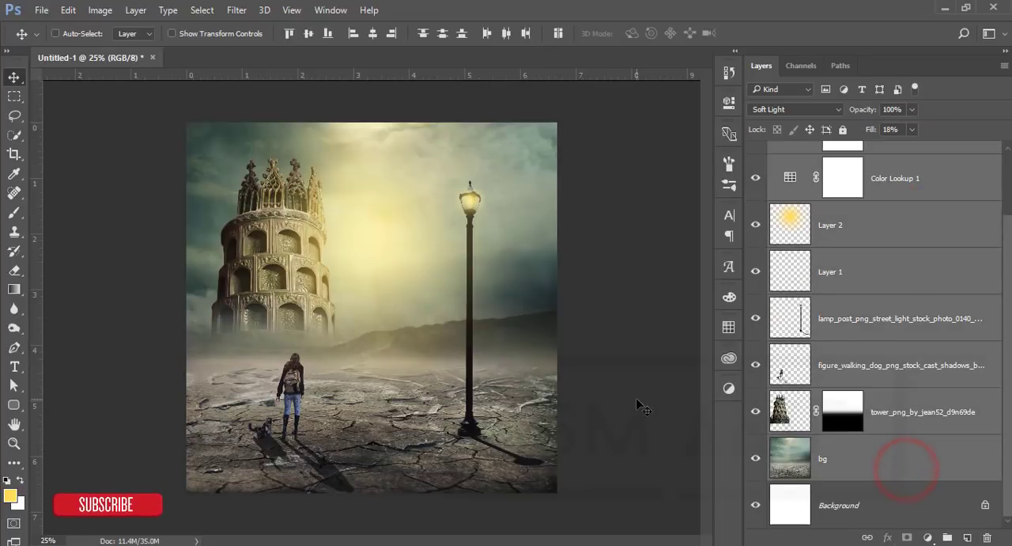
key("ctrl+g")
key("ctrl+shift+alt+e")
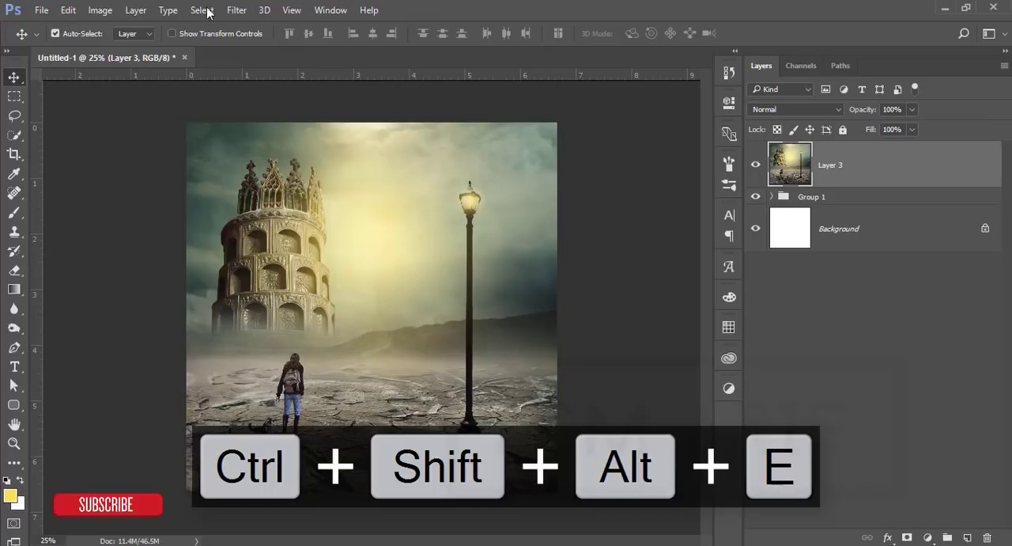
Step: Open Layer 3 in the Camera Raw filter and shift the Blue Primary hue slightly negative in Camera Calibration
left_click(236, 10)
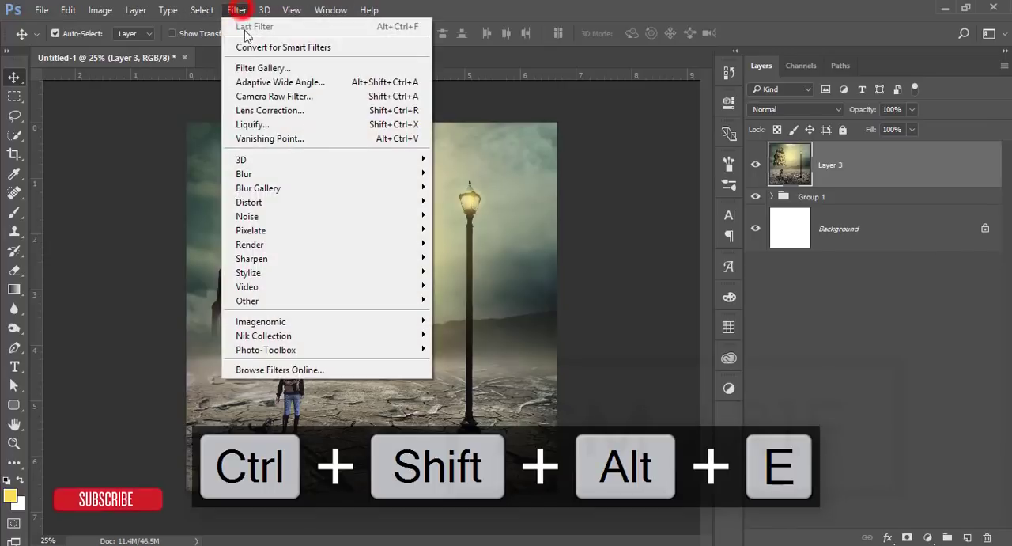
left_click(269, 97)
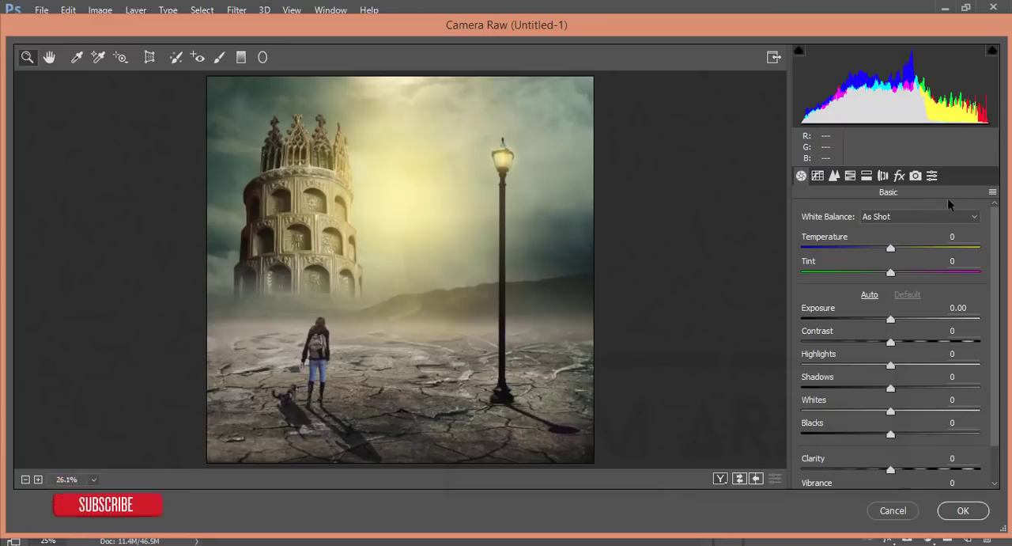
left_click(933, 176)
left_click(915, 176)
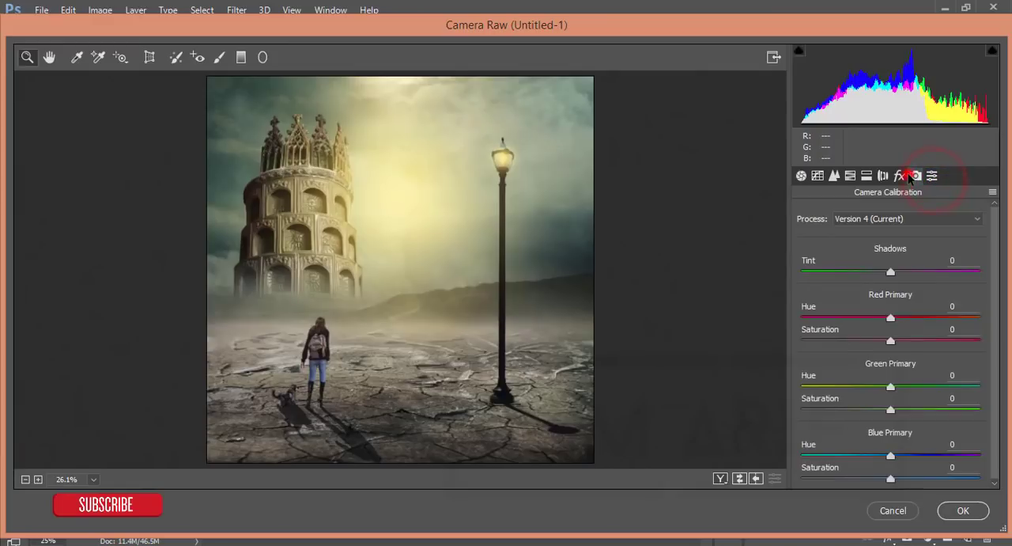
left_click(843, 455)
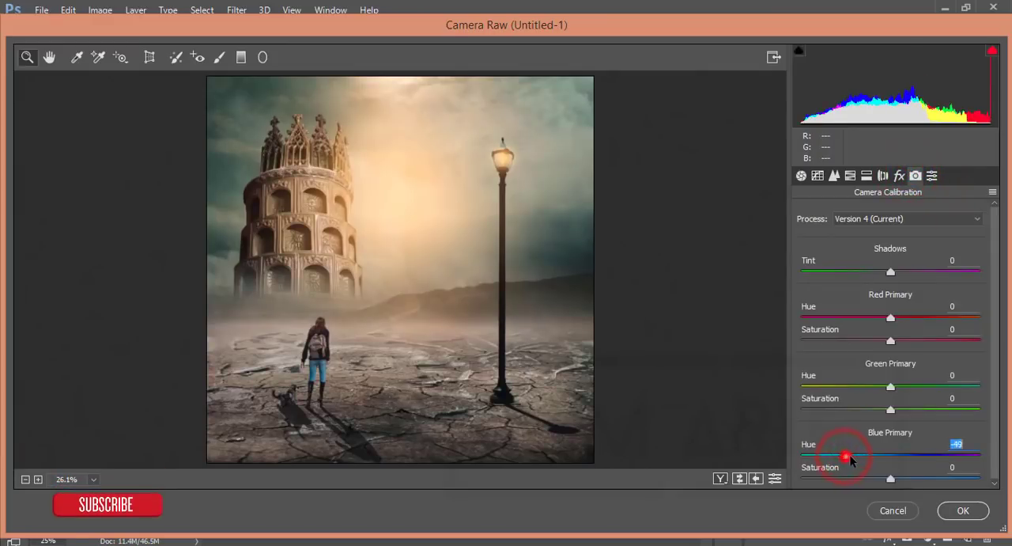
left_click_drag(850, 459, 877, 457)
Step: Raise the sharpening amount and the luminance noise reduction to roughly a third of their ranges in Camera Raw
left_click(833, 176)
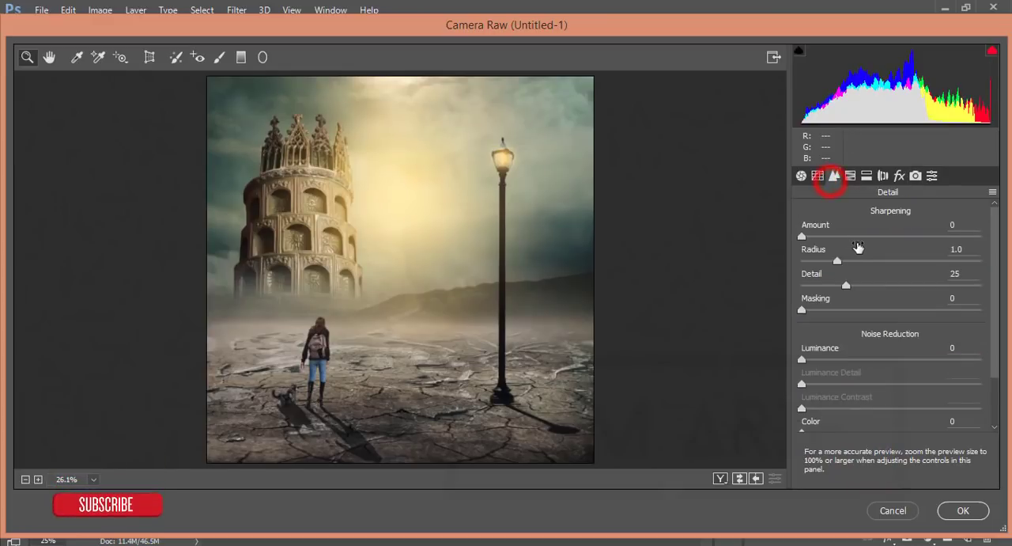
left_click(862, 236)
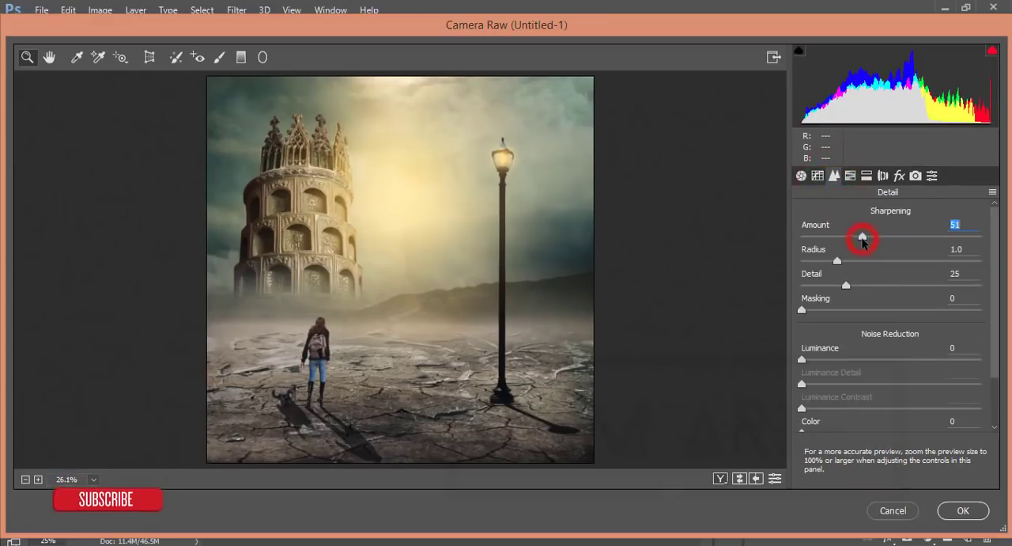
left_click(851, 359)
Step: Set the basic Camera Raw tones to Highlights -49, Shadows +23 and Blacks -23, and apply the filter
left_click(801, 175)
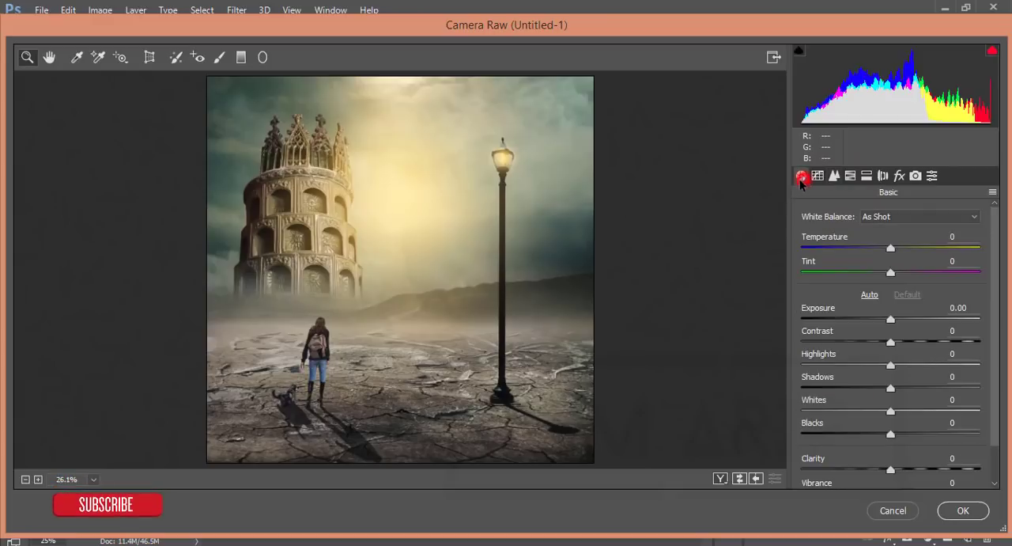
left_click(843, 364)
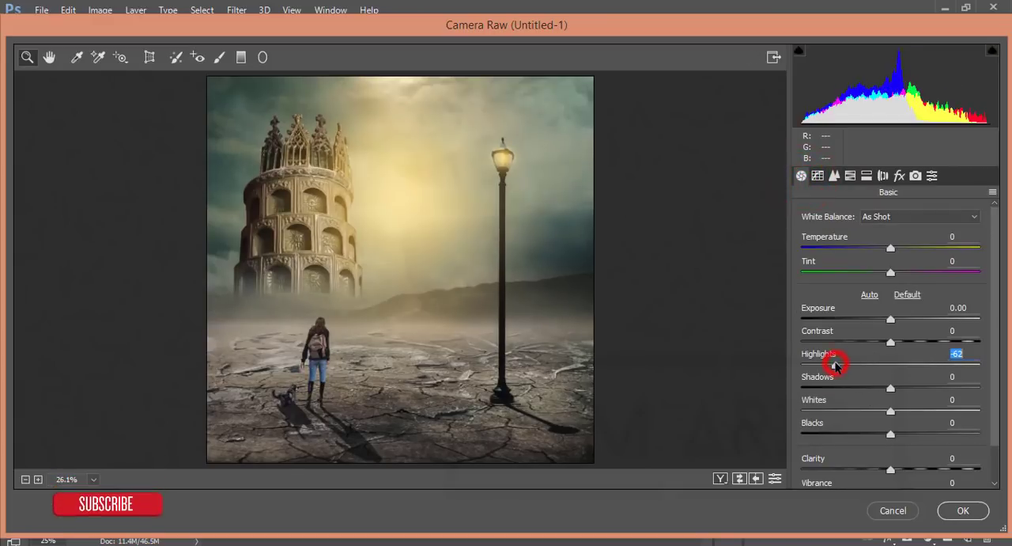
left_click(911, 387)
left_click(869, 433)
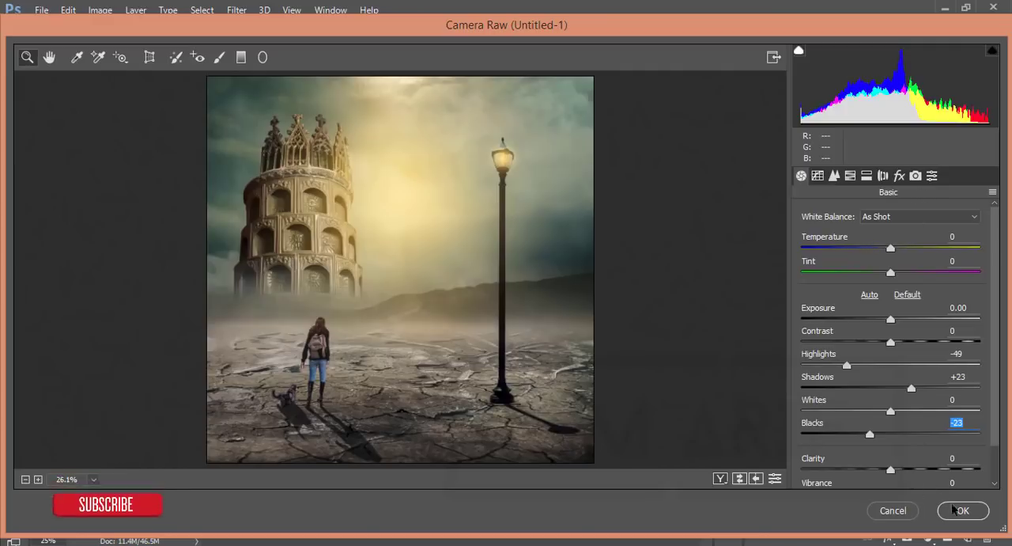
left_click(963, 510)
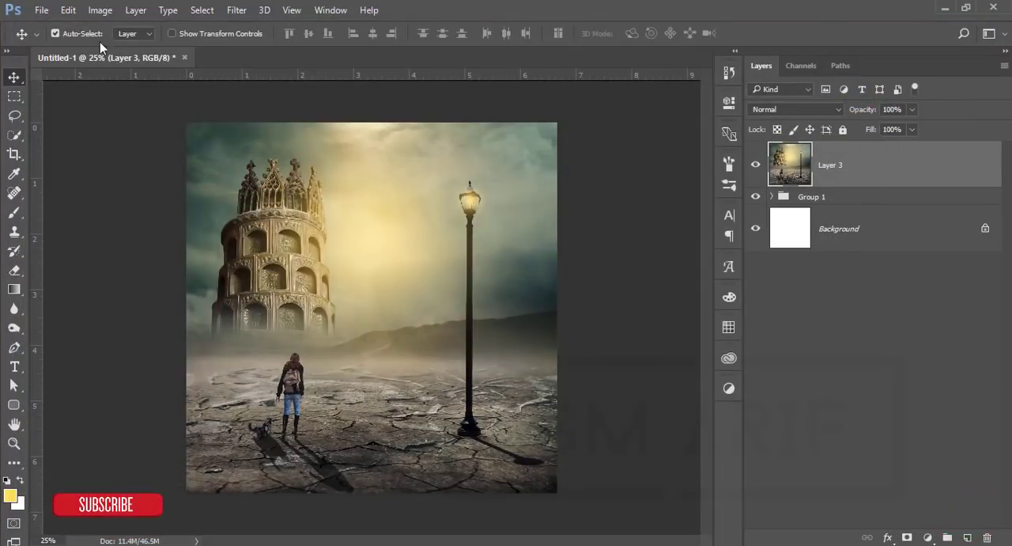
Step: Place the flock_of_birds_flying_away_in_distance PNG as an embedded image above Layer 3
left_click(40, 9)
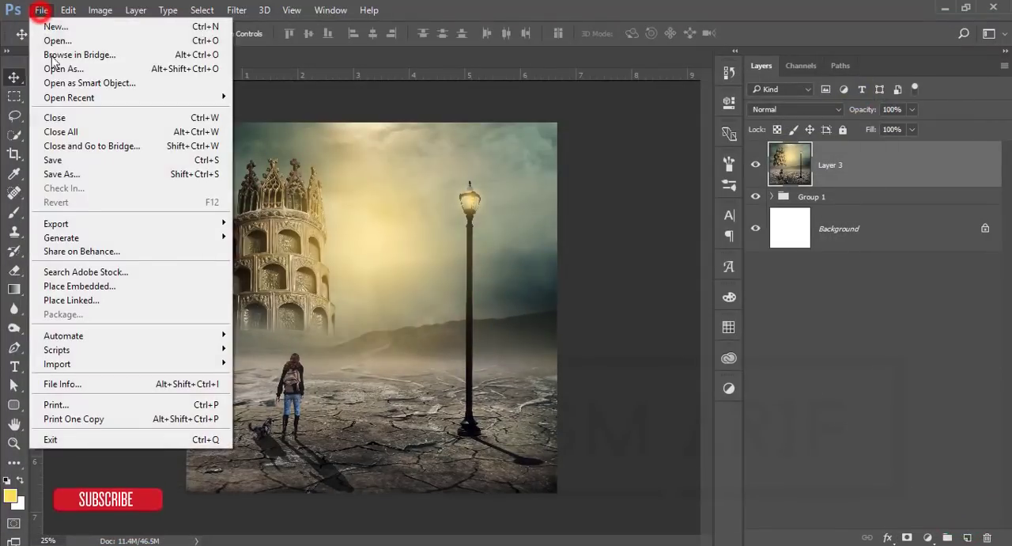
left_click(104, 287)
left_click(237, 269)
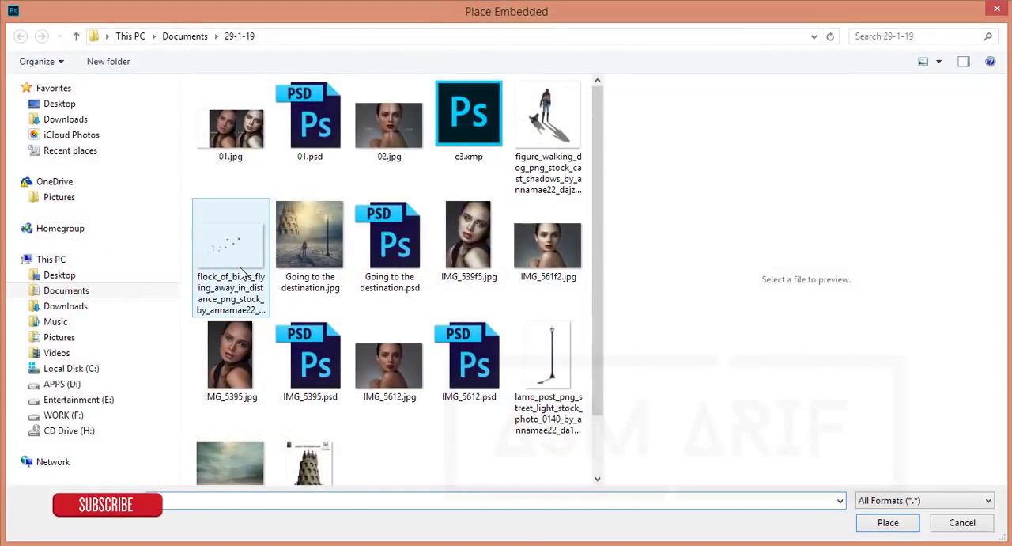
left_click(892, 522)
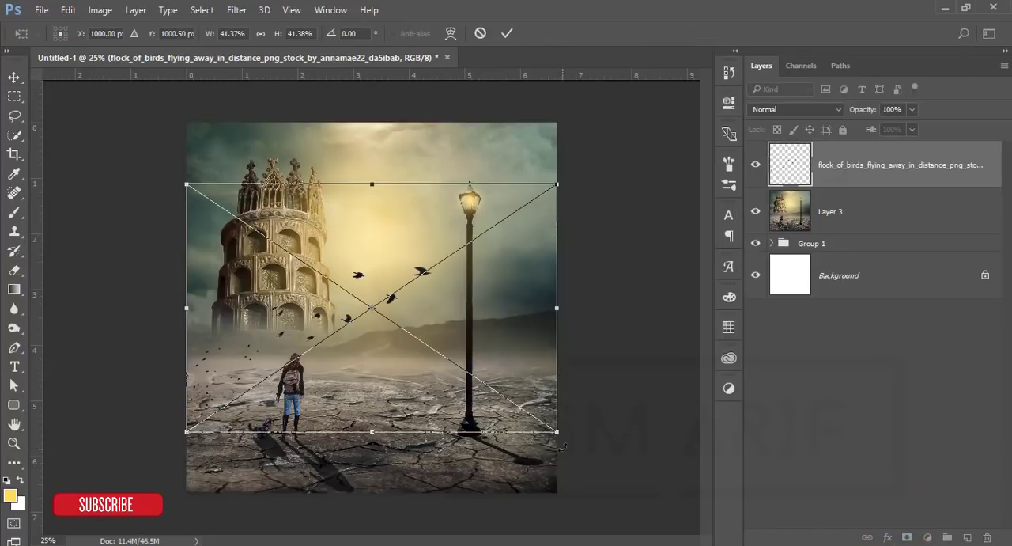
Step: Scale the bird flock to about 22.5% and position it in the sky between the tower and the lamp, with its lead birds above the lamp head
left_click_drag(558, 433, 411, 356)
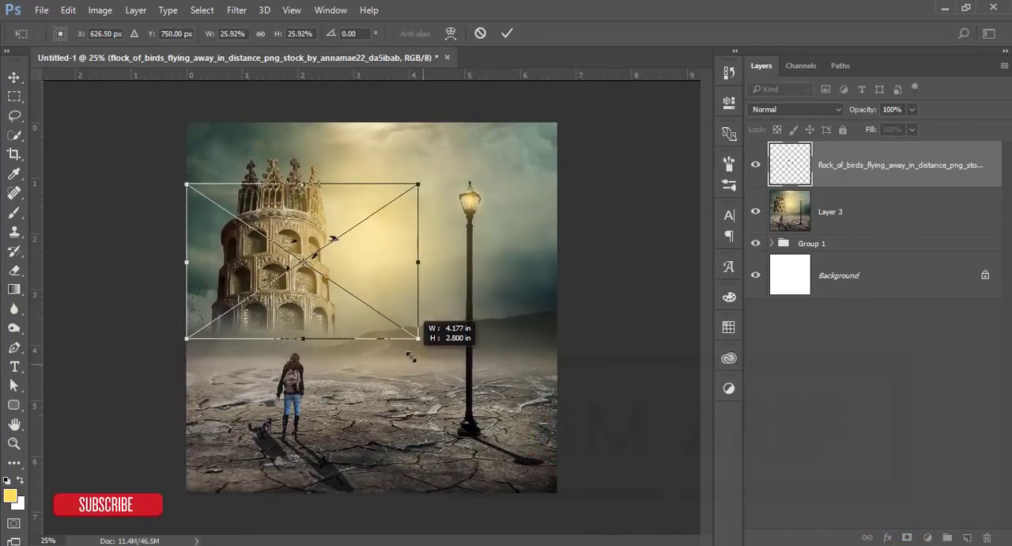
left_click_drag(318, 255, 451, 201)
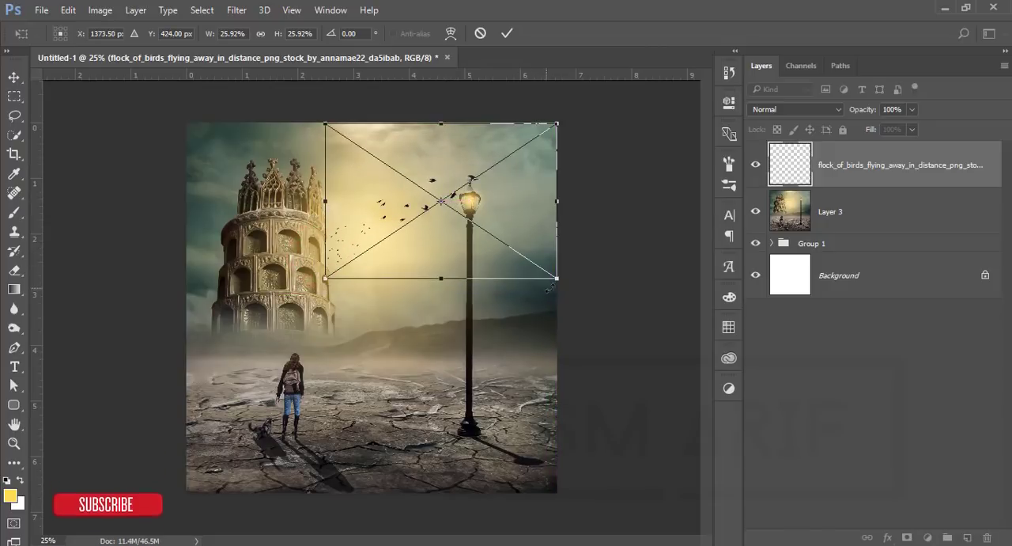
left_click_drag(559, 281, 526, 257)
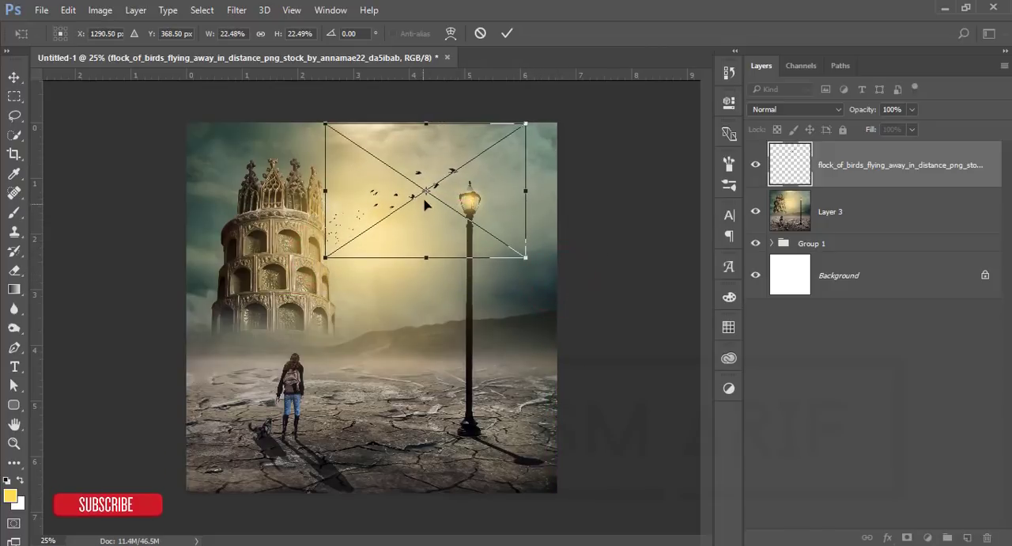
left_click_drag(433, 201, 435, 219)
left_click(506, 34)
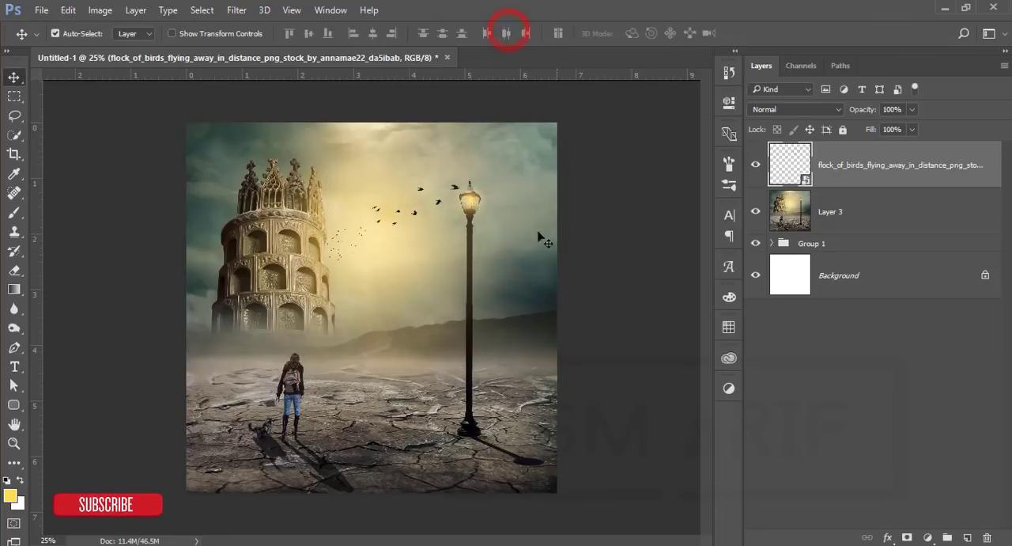
left_click_drag(456, 188, 462, 155)
left_click(594, 208)
Step: Group the birds layer with Layer 3 and stamp the visible image onto a new layer above the group
left_click(921, 152)
left_click(919, 220, "shift")
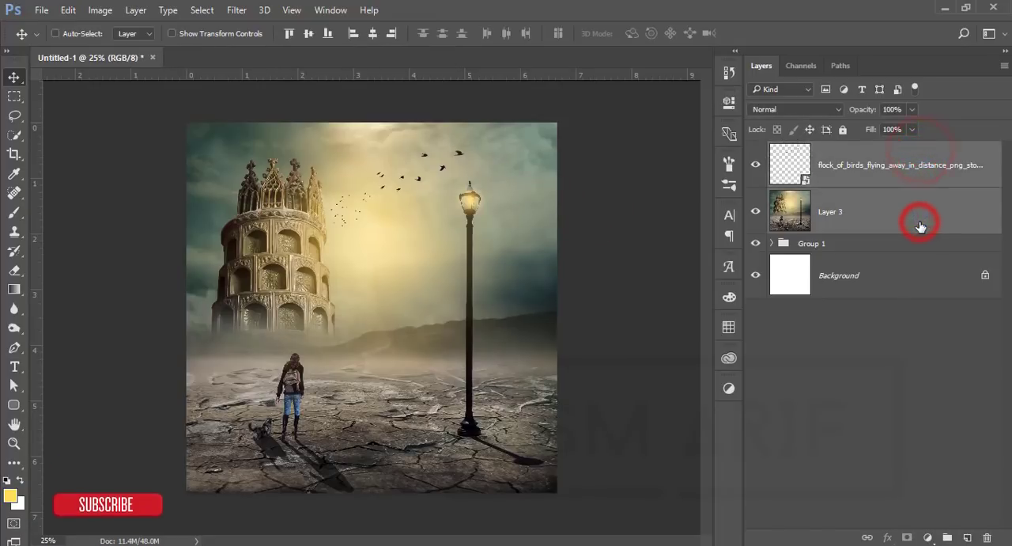
key("ctrl+g")
key("ctrl+shift+alt+e")
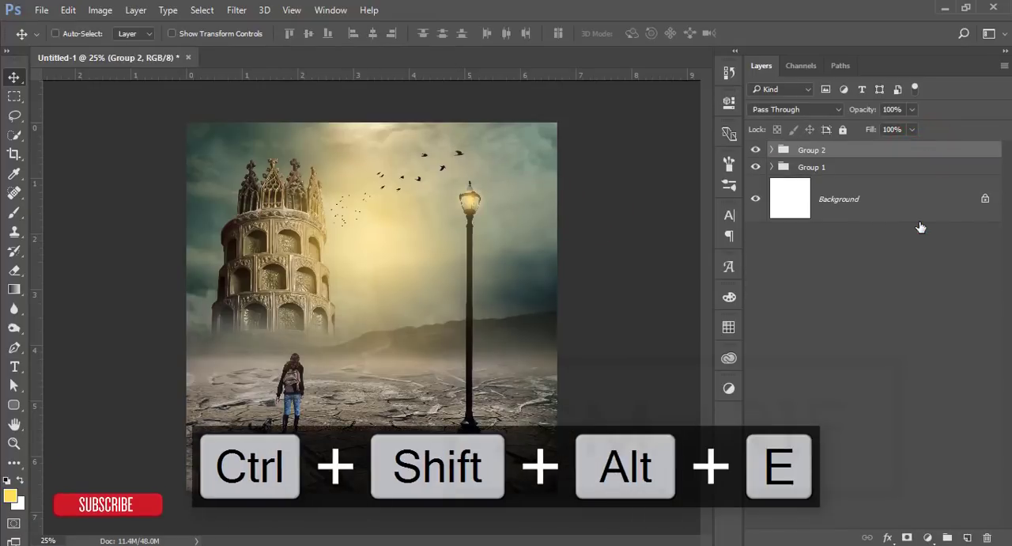
Step: Apply the Color Efex Pro 4 Cross Processing filter with method C04 to the stamped layer
left_click(237, 10)
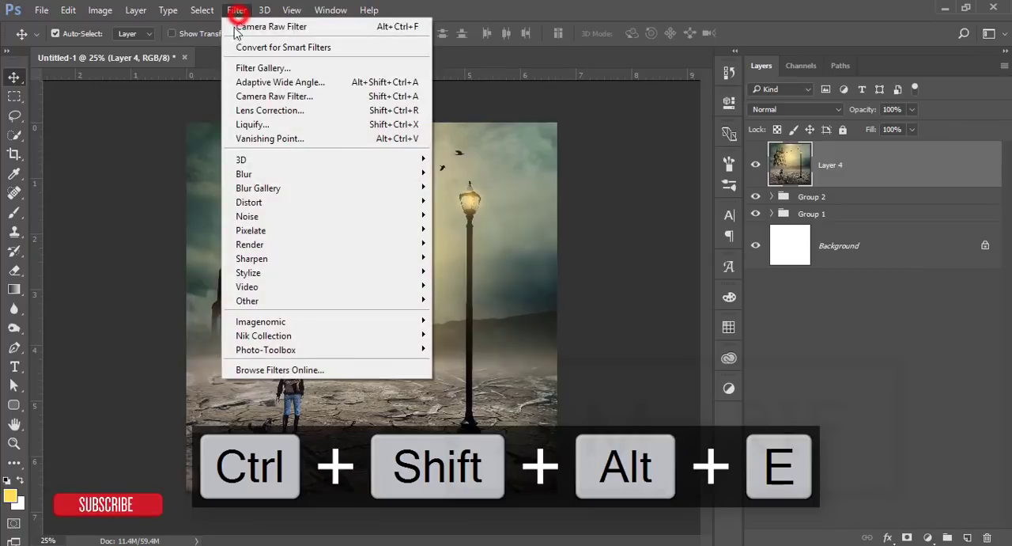
mouse_move(269, 335)
left_click(156, 354)
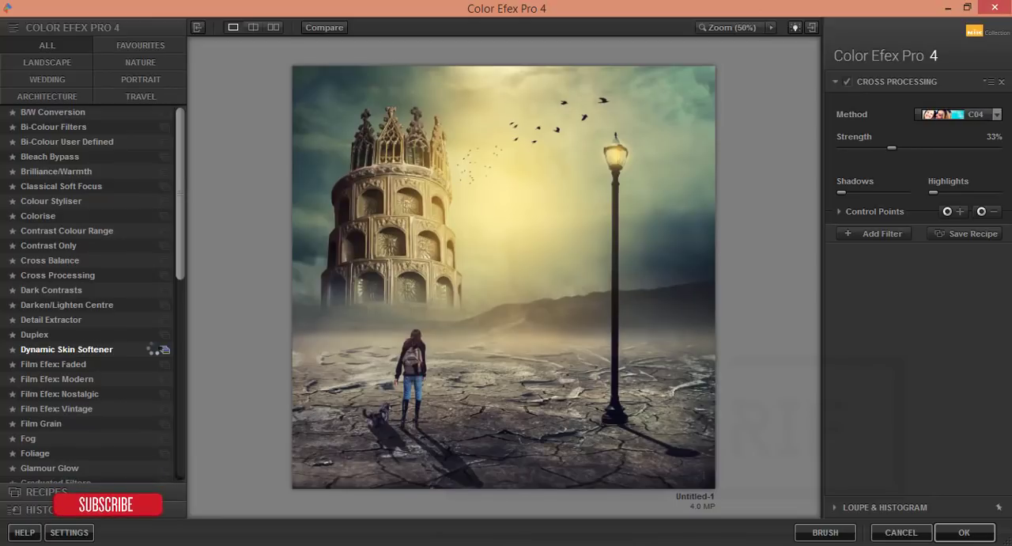
left_click(42, 276)
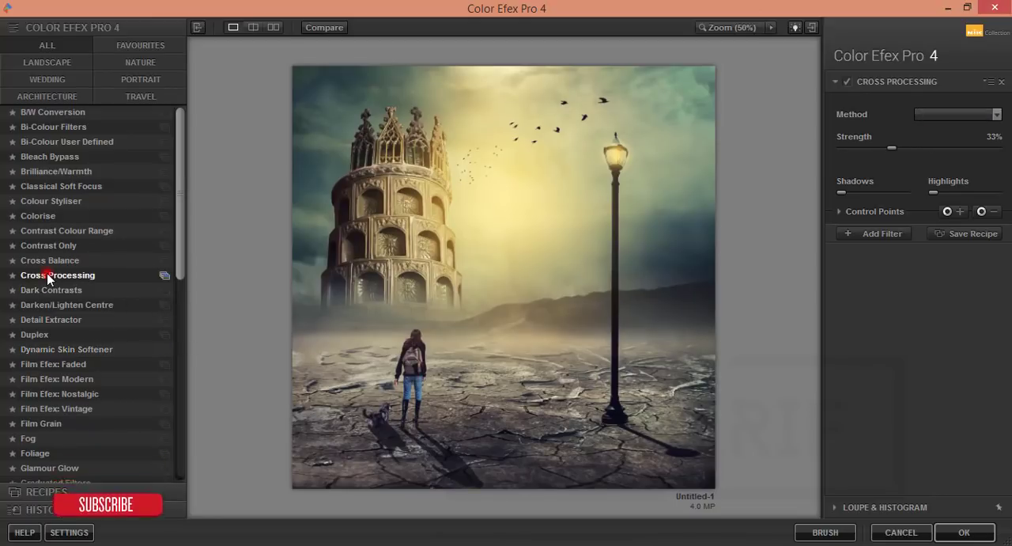
left_click(994, 115)
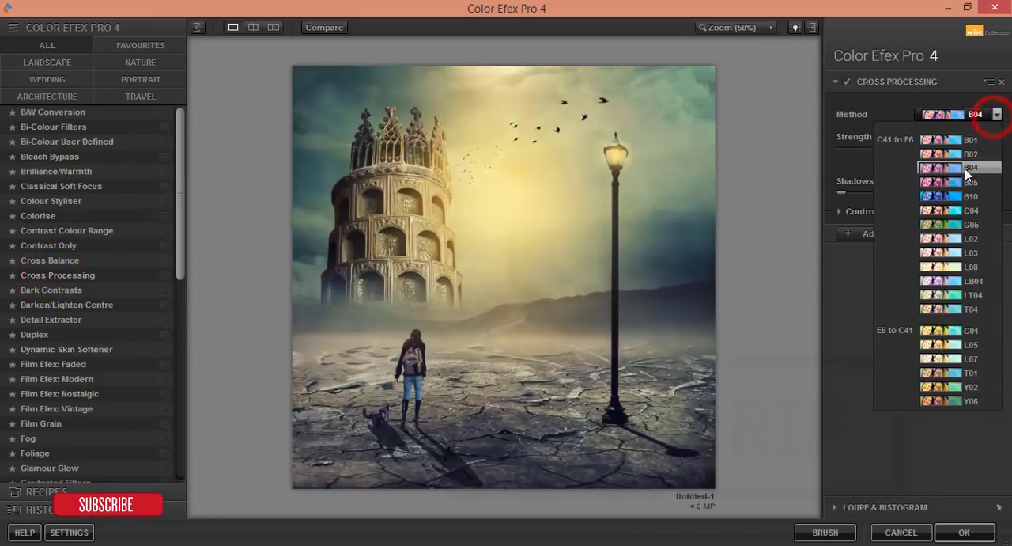
left_click(953, 210)
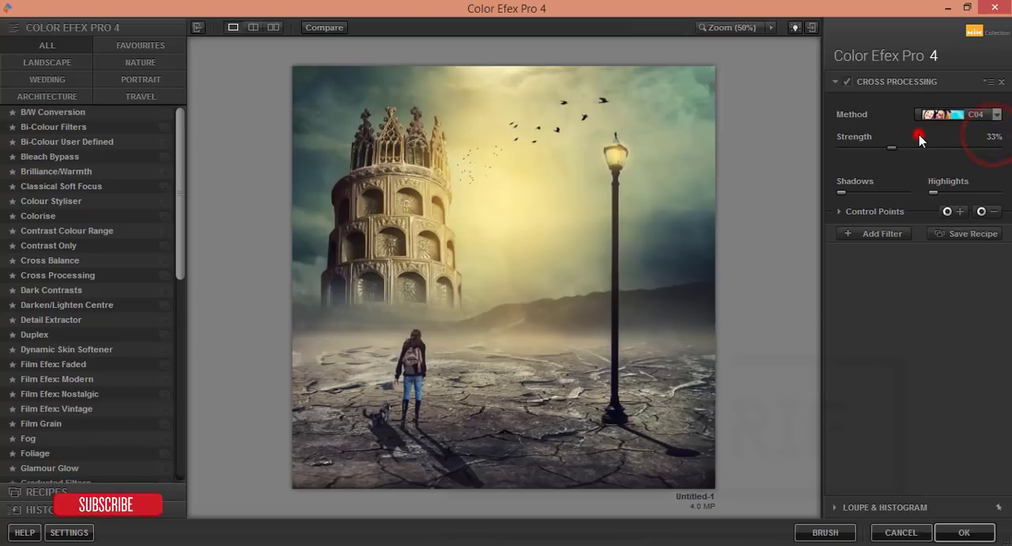
left_click(964, 533)
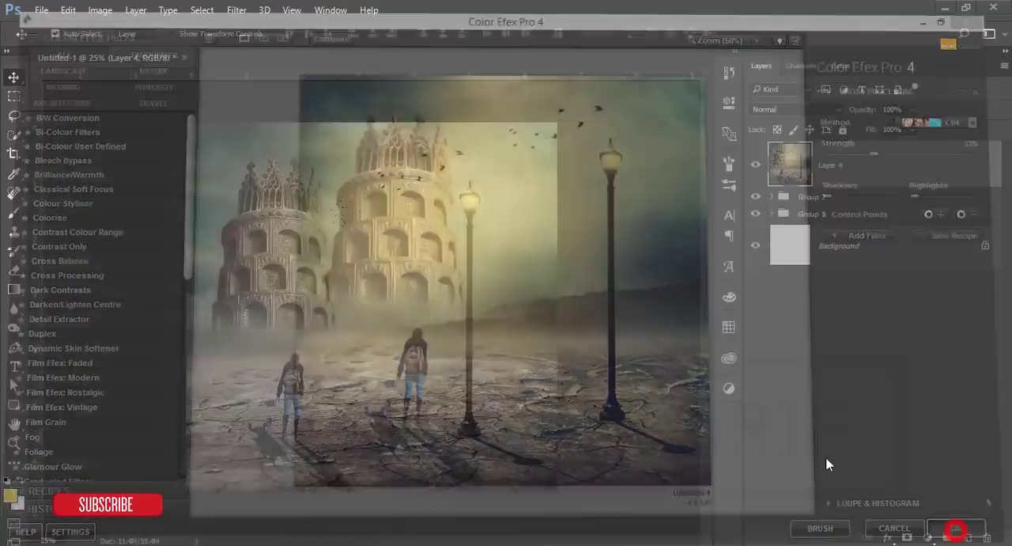